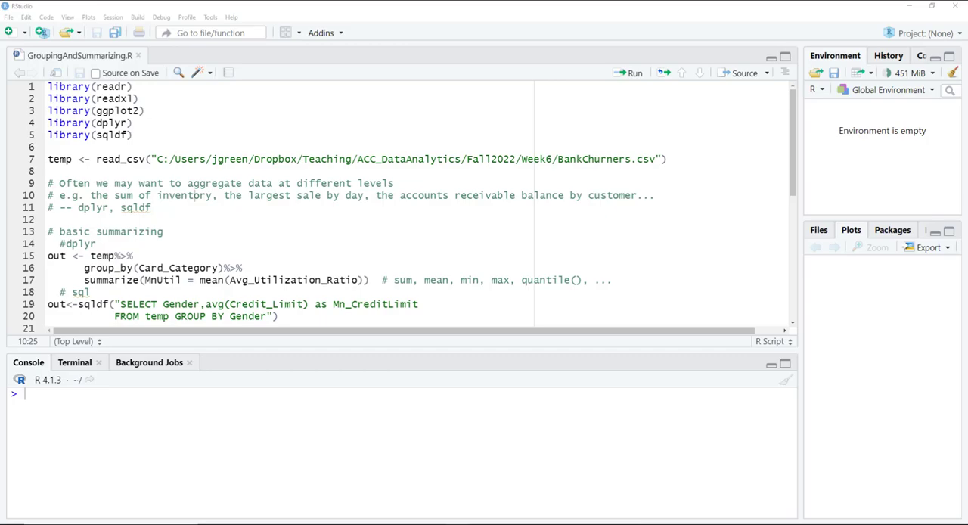
Step: Run lines 1 to 7 of the script to load the five libraries and read BankChurners.csv into temp
{"action": "double_click", "coordinate": [596, 160]}
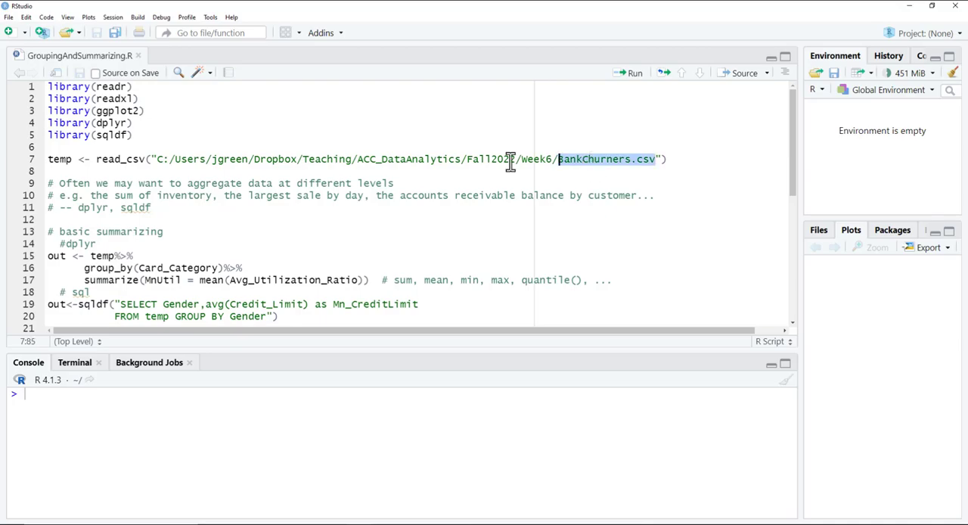
{"action": "left_click_drag", "start_coordinate": [59, 171], "coordinate": [36, 85]}
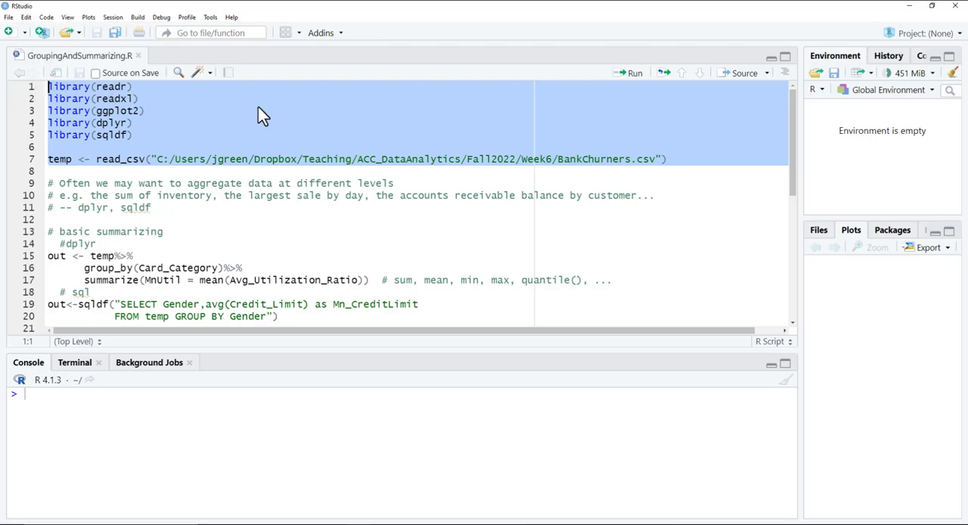
{"action": "left_click", "coordinate": [634, 75]}
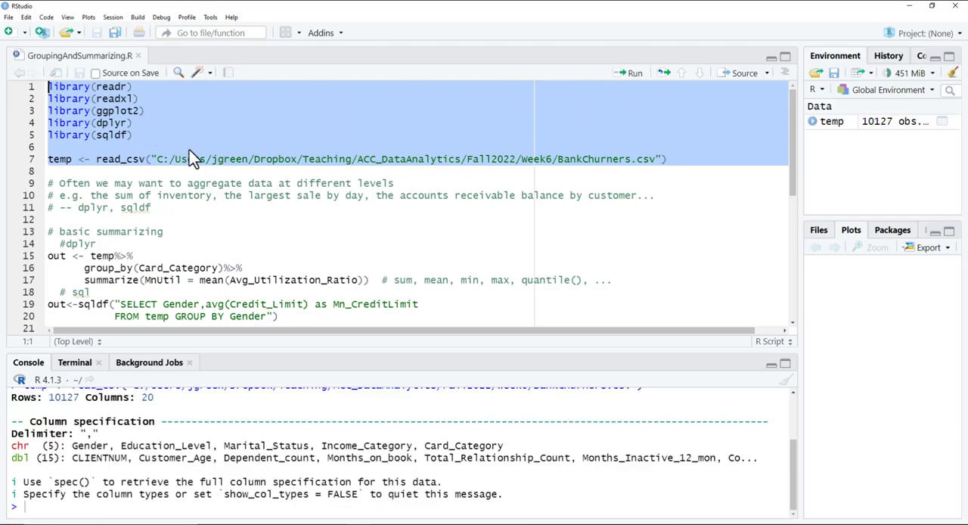
Step: Examine the basic dplyr block's group_by on Card_Category and its summarize call defining MnUtil, including the commented list of alternative functions
{"action": "scroll", "coordinate": [193, 159], "scroll_direction": "down", "scroll_amount": 5}
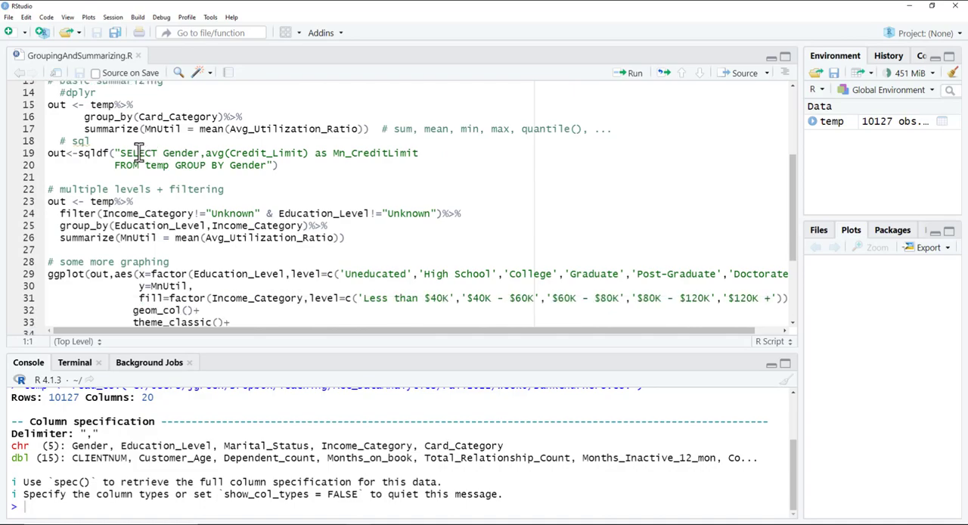
{"action": "left_click_drag", "start_coordinate": [85, 115], "coordinate": [252, 115]}
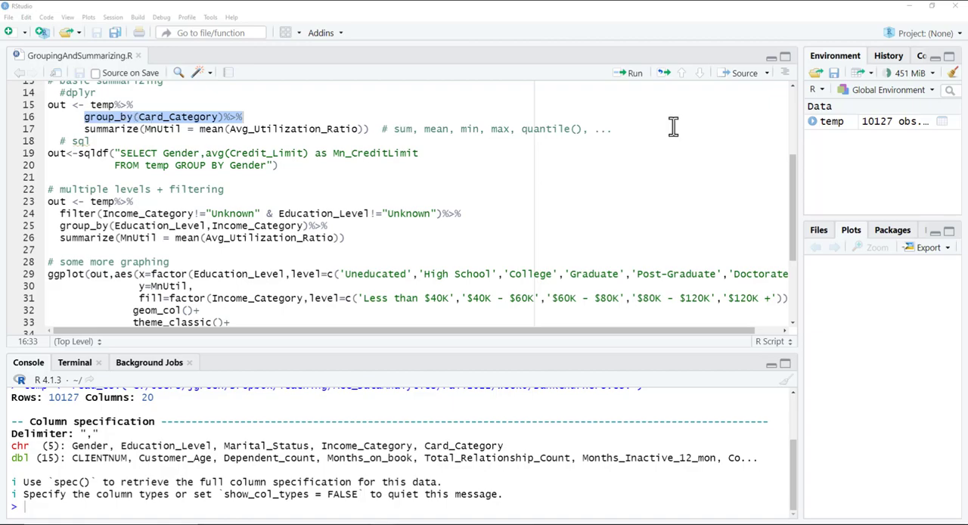
{"action": "double_click", "coordinate": [182, 118]}
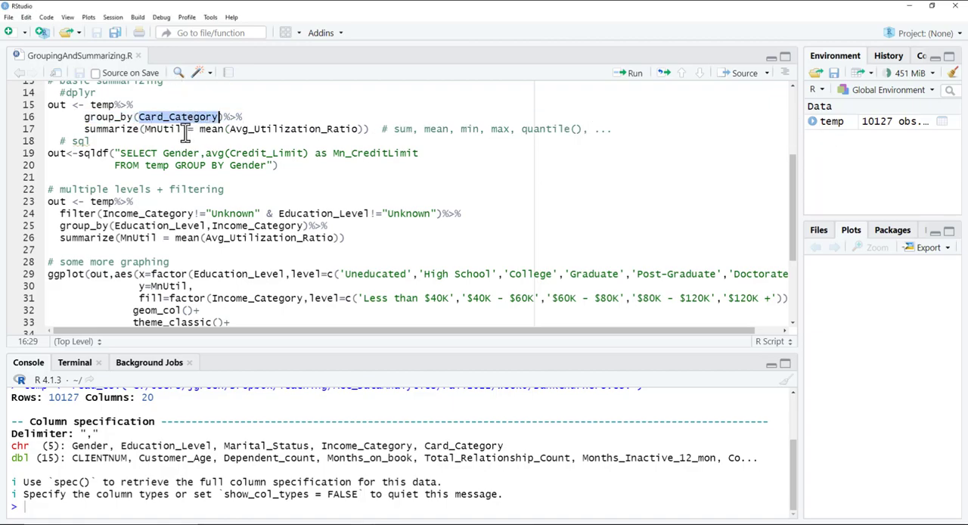
{"action": "double_click", "coordinate": [123, 130]}
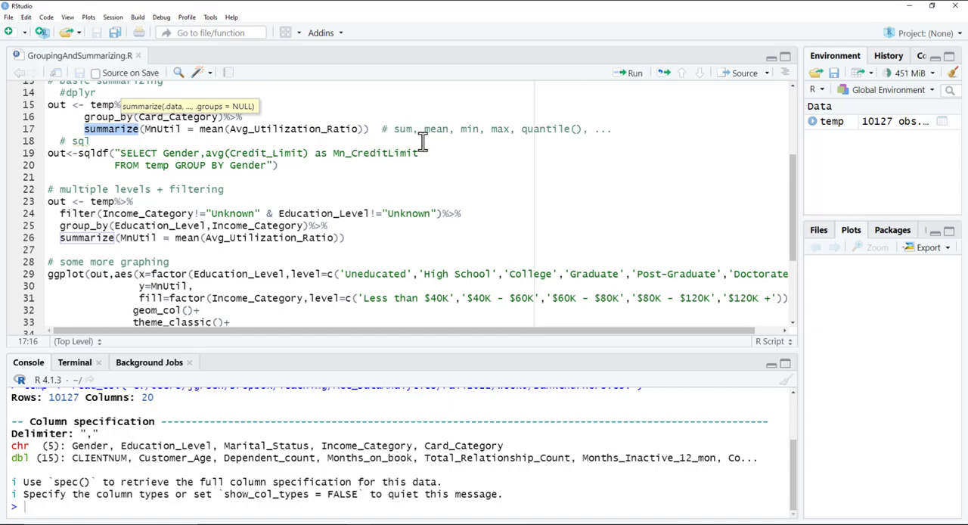
{"action": "left_click_drag", "start_coordinate": [393, 130], "coordinate": [582, 128]}
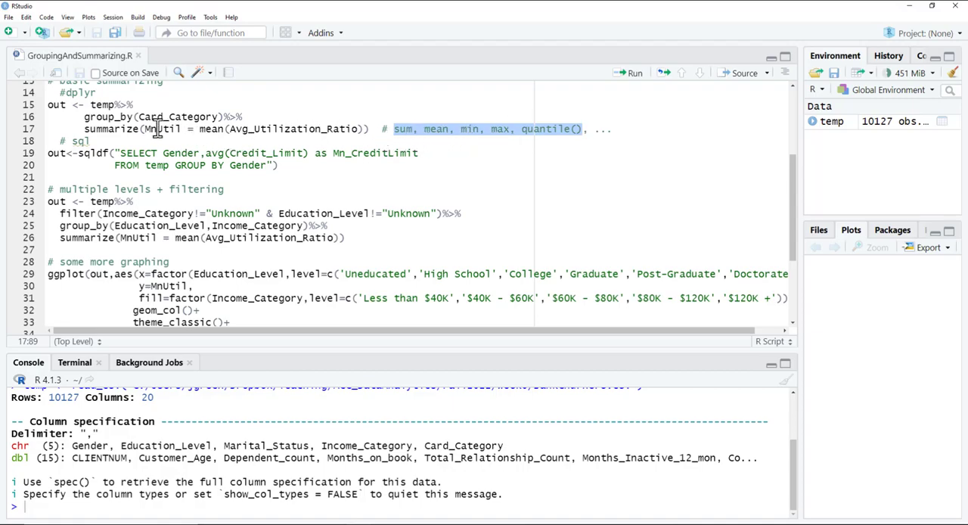
{"action": "left_click_drag", "start_coordinate": [84, 117], "coordinate": [364, 128]}
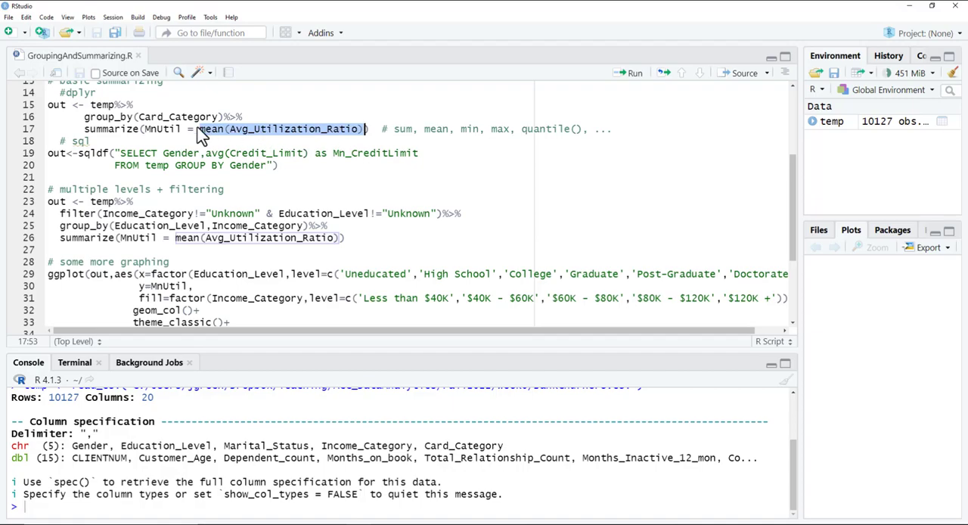
{"action": "left_click", "coordinate": [147, 128]}
{"action": "left_click_drag", "start_coordinate": [147, 128], "coordinate": [184, 128]}
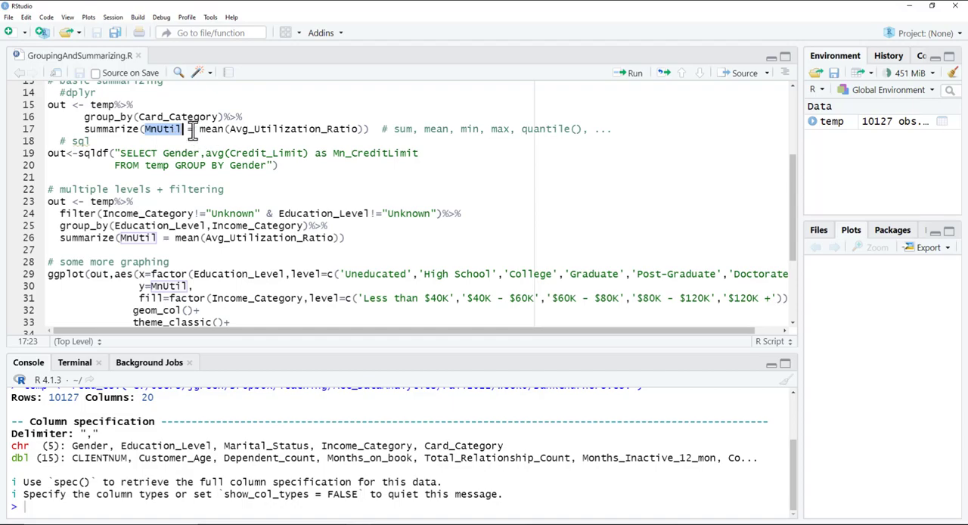
{"action": "left_click_drag", "start_coordinate": [195, 133], "coordinate": [365, 129]}
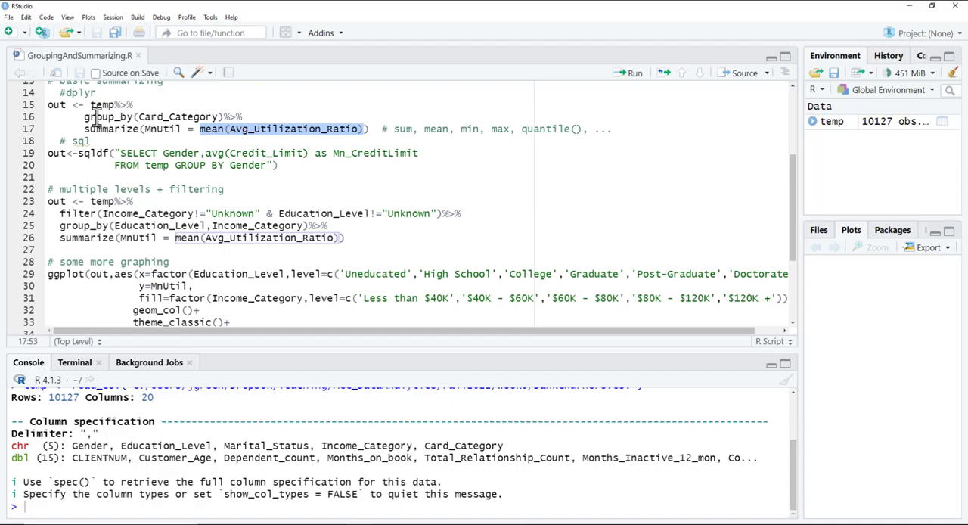
{"action": "left_click_drag", "start_coordinate": [84, 118], "coordinate": [253, 118]}
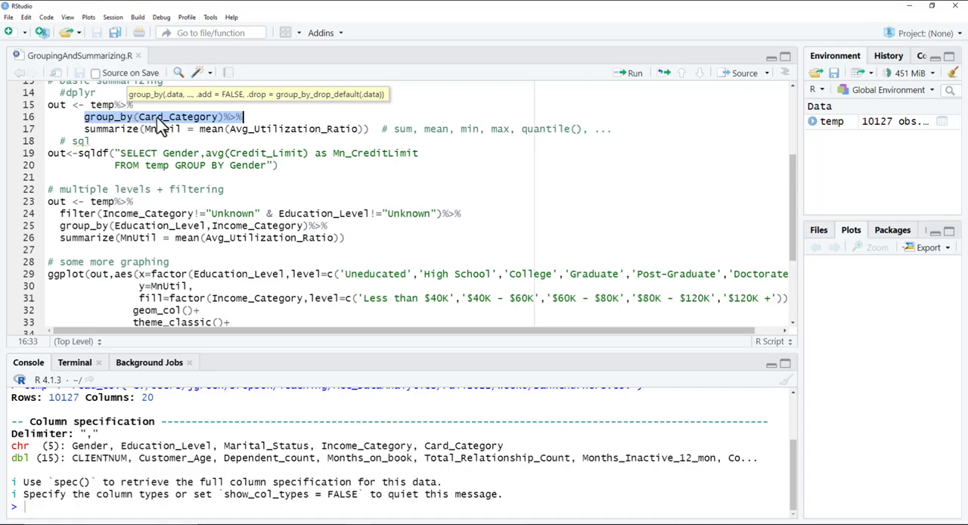
Step: Run the dplyr block that averages Avg_Utilization_Ratio by Card_Category, and review the values in the out table before closing it
{"action": "left_click_drag", "start_coordinate": [376, 128], "coordinate": [48, 104]}
{"action": "left_click", "coordinate": [631, 73]}
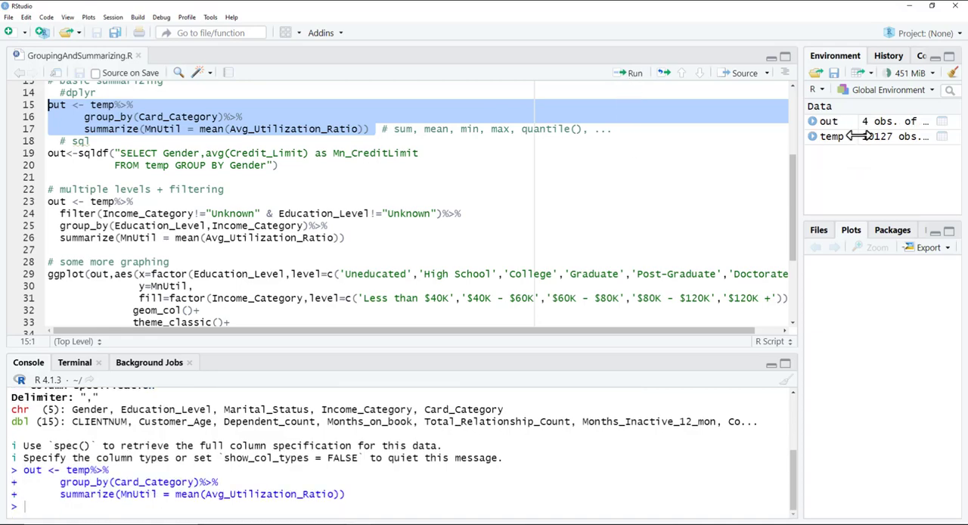
{"action": "left_click", "coordinate": [872, 125]}
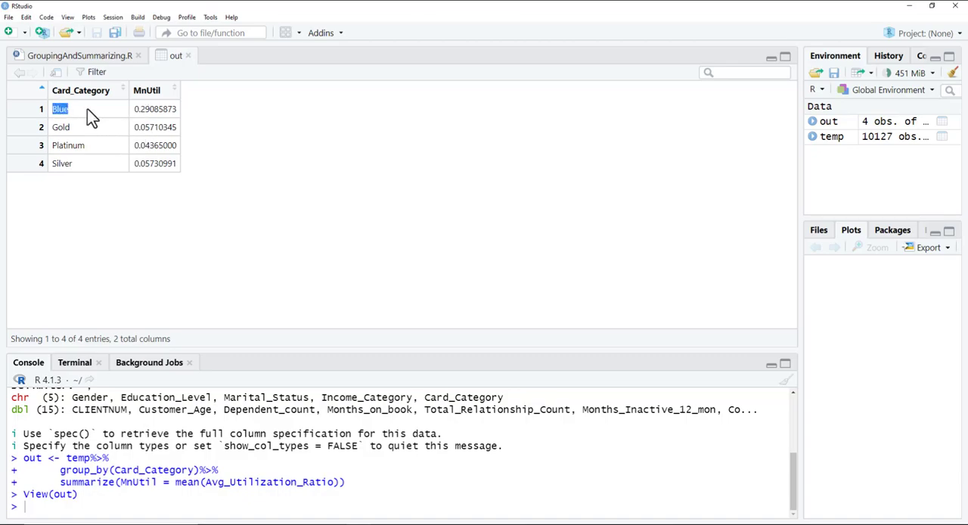
{"action": "left_click_drag", "start_coordinate": [136, 109], "coordinate": [175, 109]}
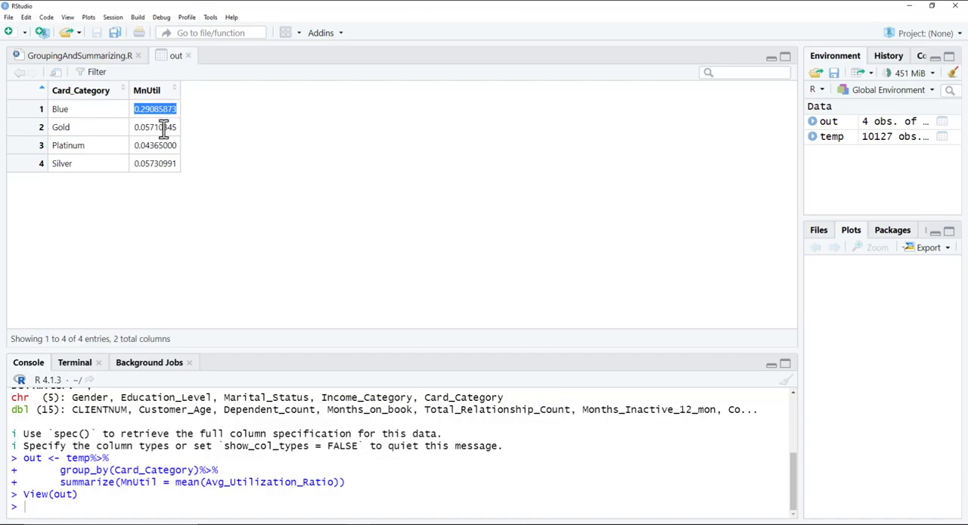
{"action": "left_click_drag", "start_coordinate": [157, 163], "coordinate": [142, 164]}
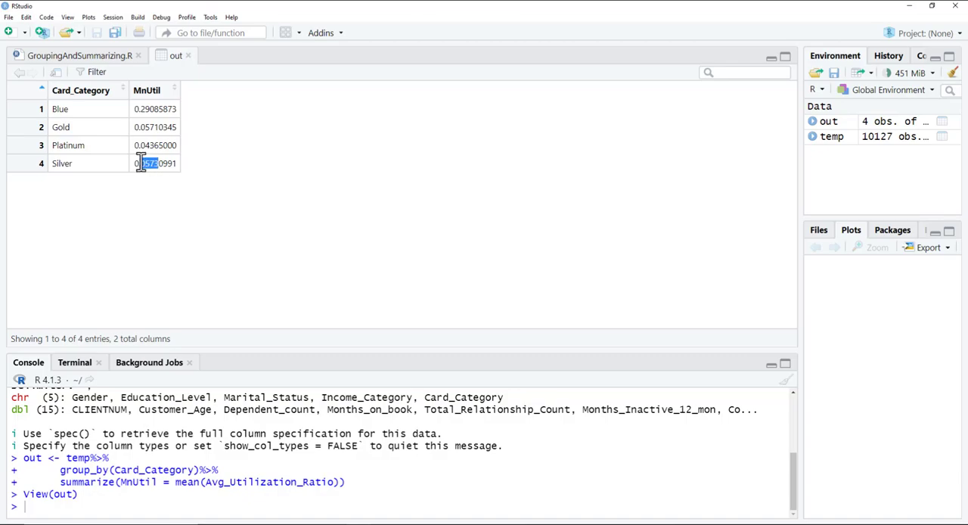
{"action": "left_click_drag", "start_coordinate": [139, 127], "coordinate": [163, 145]}
{"action": "left_click", "coordinate": [189, 56]}
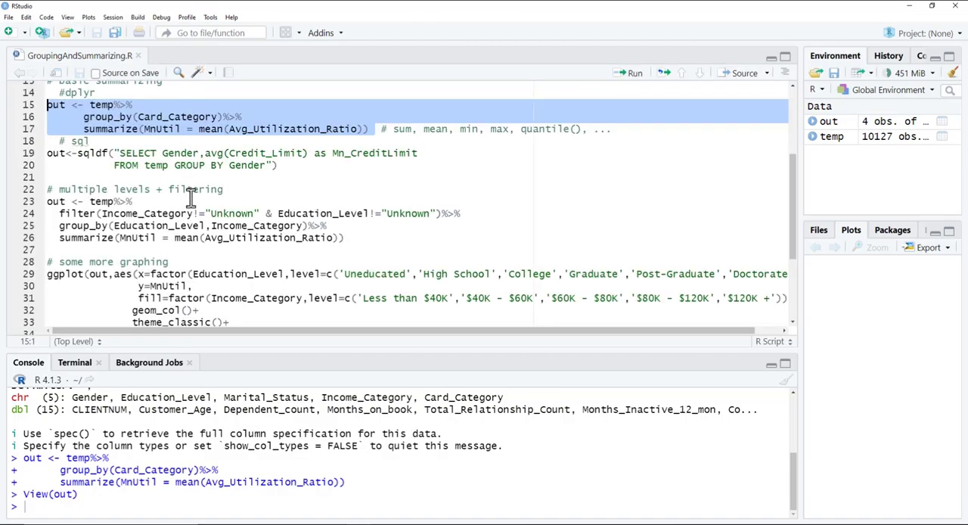
Step: Examine the sqldf query's selected Gender column, the avg(Credit_Limit) expression, its Mn_CreditLimit alias and the FROM clause
{"action": "scroll", "coordinate": [152, 179], "scroll_direction": "down", "scroll_amount": 1}
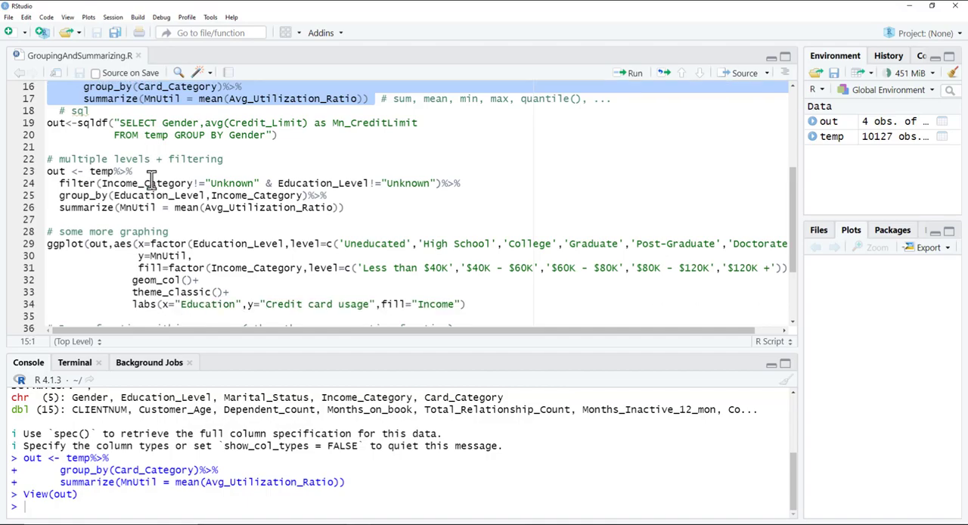
{"action": "double_click", "coordinate": [93, 124]}
{"action": "double_click", "coordinate": [138, 124]}
{"action": "left_click_drag", "start_coordinate": [162, 123], "coordinate": [266, 140]}
{"action": "double_click", "coordinate": [170, 123]}
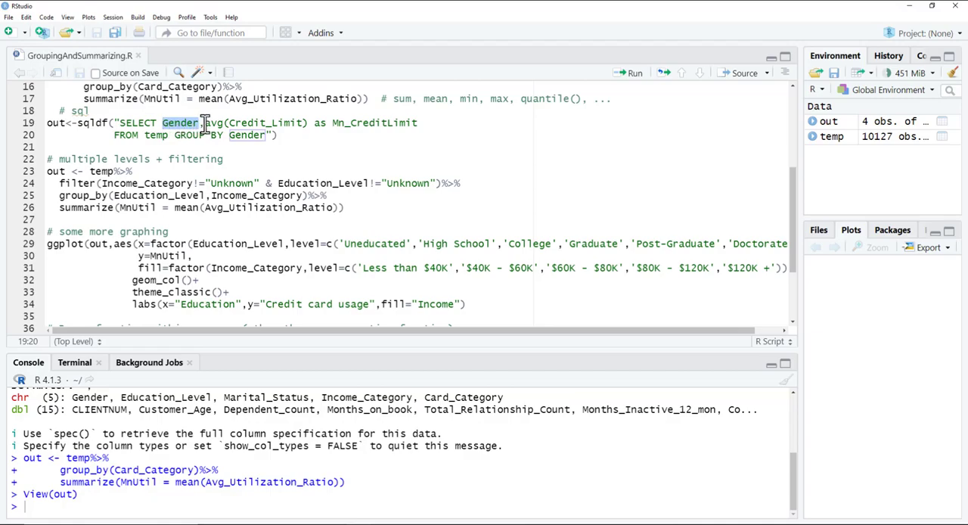
{"action": "left_click_drag", "start_coordinate": [204, 125], "coordinate": [225, 125]}
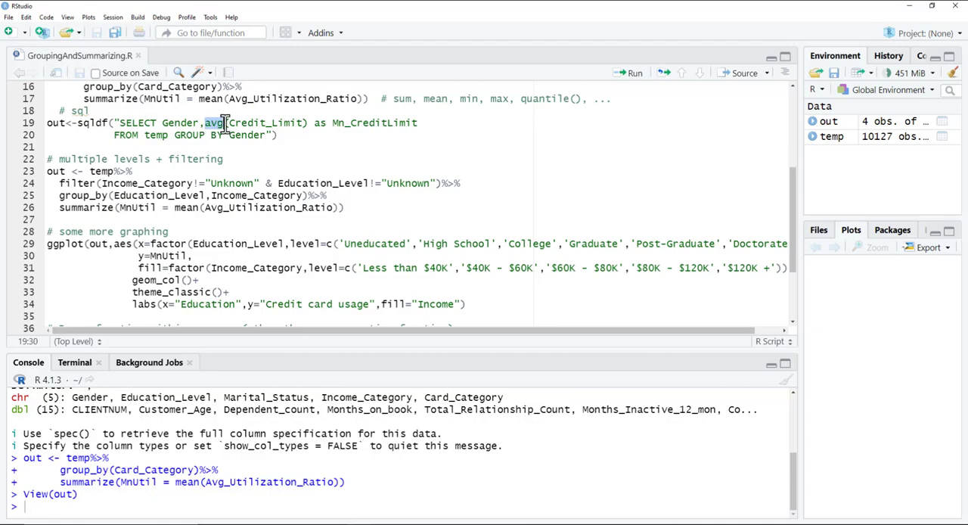
{"action": "left_click", "coordinate": [225, 125]}
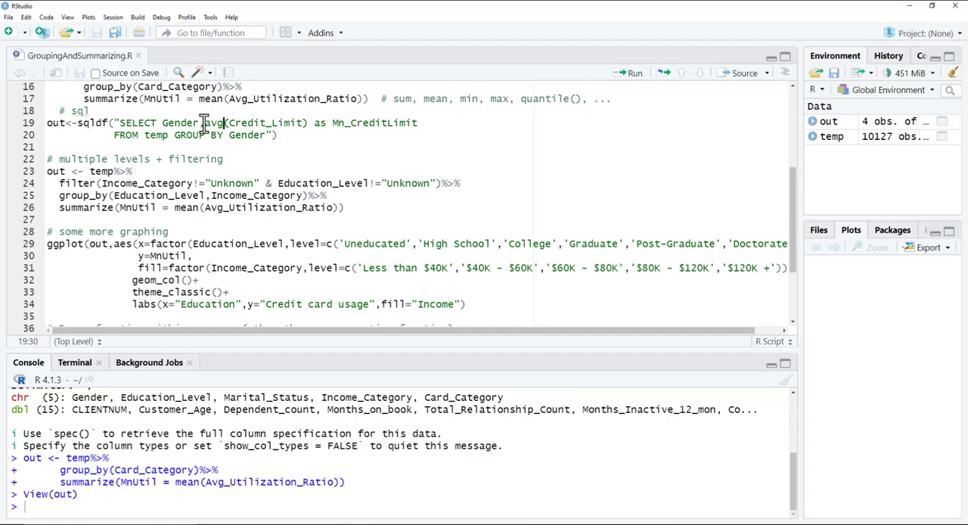
{"action": "left_click_drag", "start_coordinate": [206, 123], "coordinate": [308, 122]}
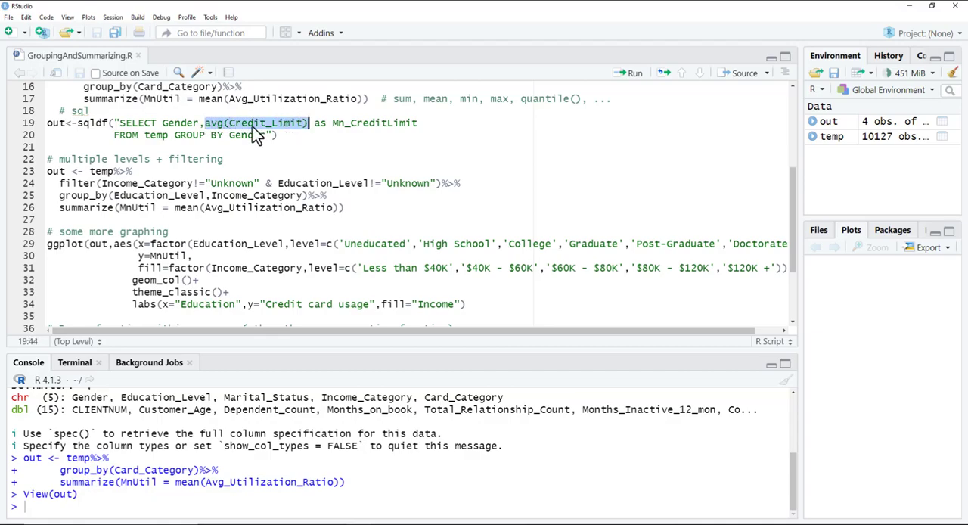
{"action": "left_click", "coordinate": [317, 123]}
{"action": "left_click_drag", "start_coordinate": [315, 125], "coordinate": [421, 125]}
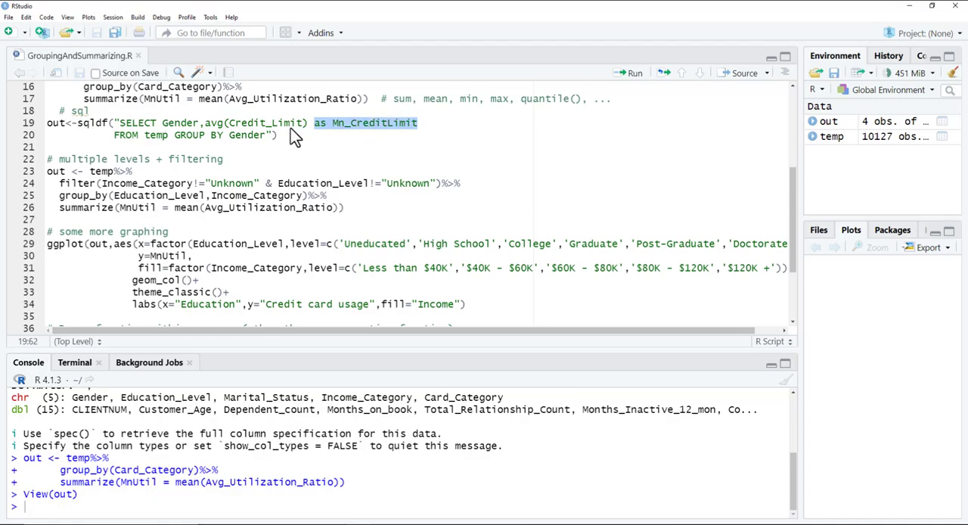
{"action": "double_click", "coordinate": [123, 135]}
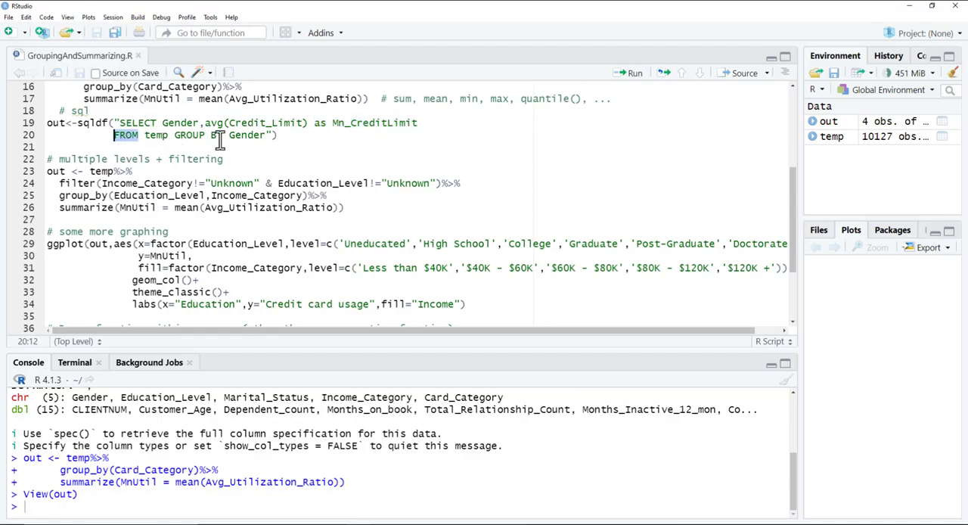
Step: Run the sqldf query averaging Credit_Limit by Gender, and review both groups' values in the out table before closing it
{"action": "left_click_drag", "start_coordinate": [296, 141], "coordinate": [23, 126]}
{"action": "left_click", "coordinate": [635, 73]}
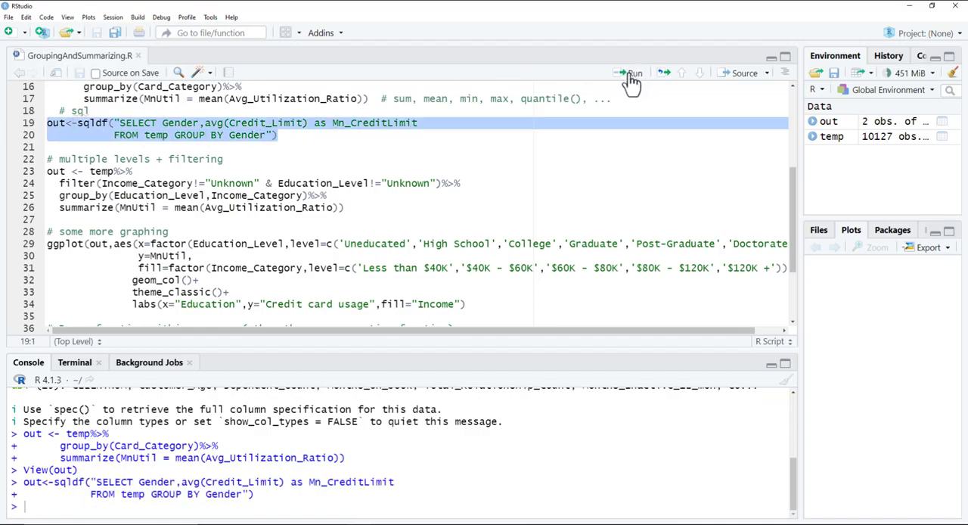
{"action": "left_click", "coordinate": [865, 125]}
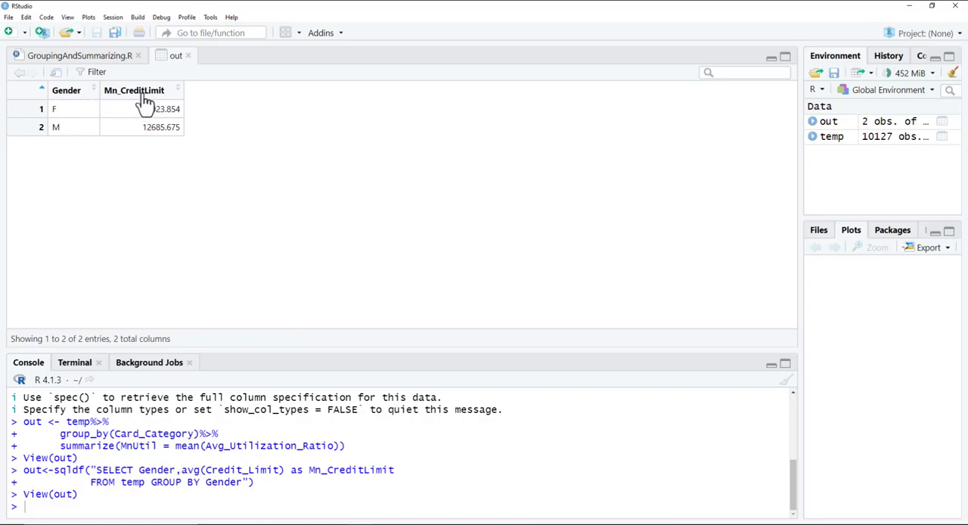
{"action": "mouse_move", "coordinate": [145, 99]}
{"action": "left_click_drag", "start_coordinate": [150, 109], "coordinate": [179, 110]}
{"action": "left_click_drag", "start_coordinate": [143, 128], "coordinate": [174, 126]}
{"action": "left_click", "coordinate": [188, 56]}
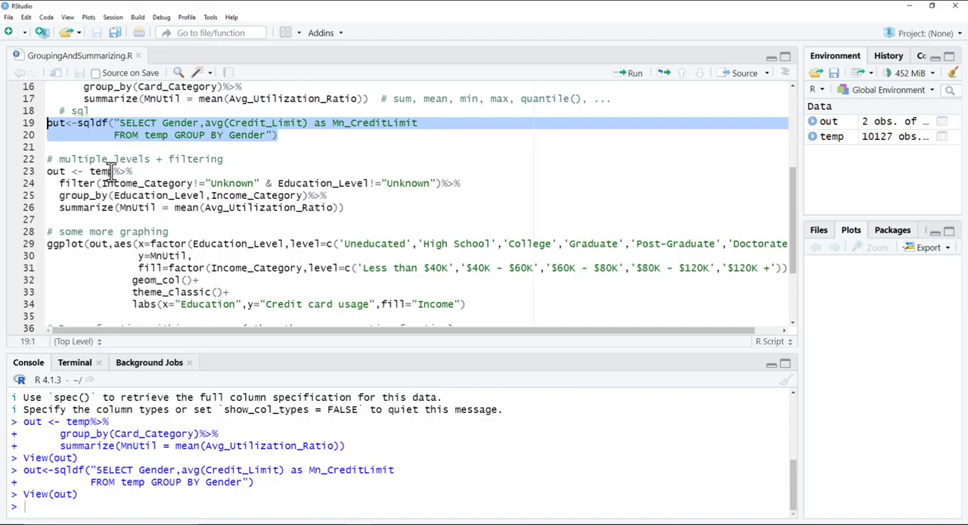
Step: Examine the multi-level dplyr block's group_by on Education_Level and Income_Category against the single-level Card_Category grouping, and its filter excluding "Unknown" values
{"action": "scroll", "coordinate": [111, 170], "scroll_direction": "down", "scroll_amount": 2}
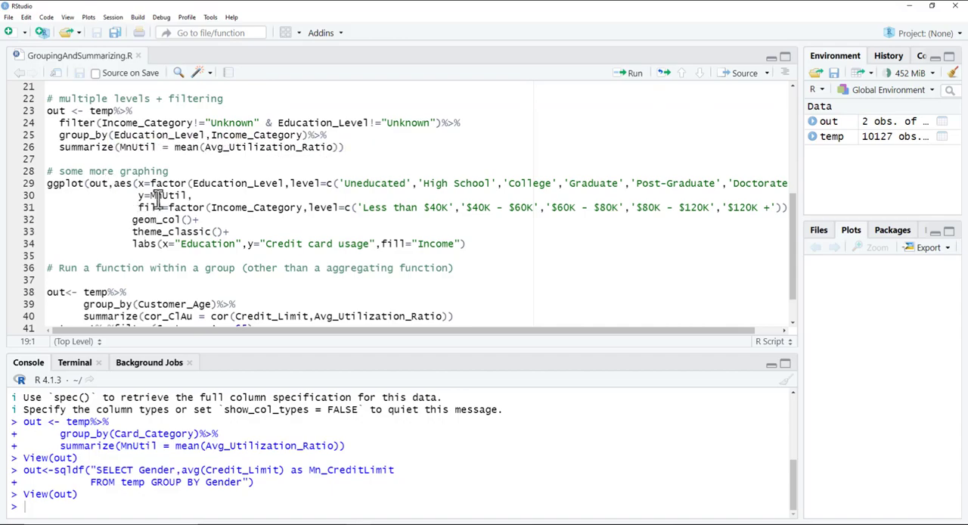
{"action": "scroll", "coordinate": [159, 193], "scroll_direction": "up", "scroll_amount": 3}
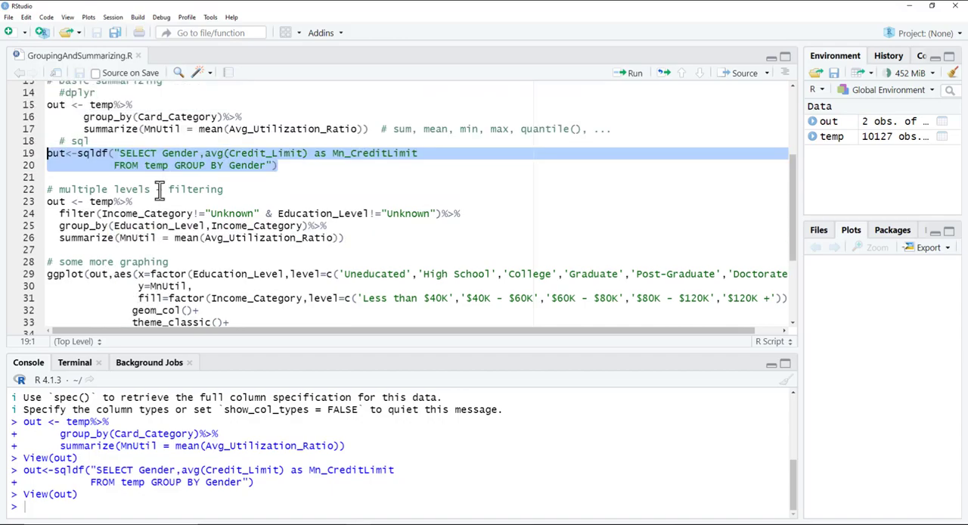
{"action": "double_click", "coordinate": [152, 117]}
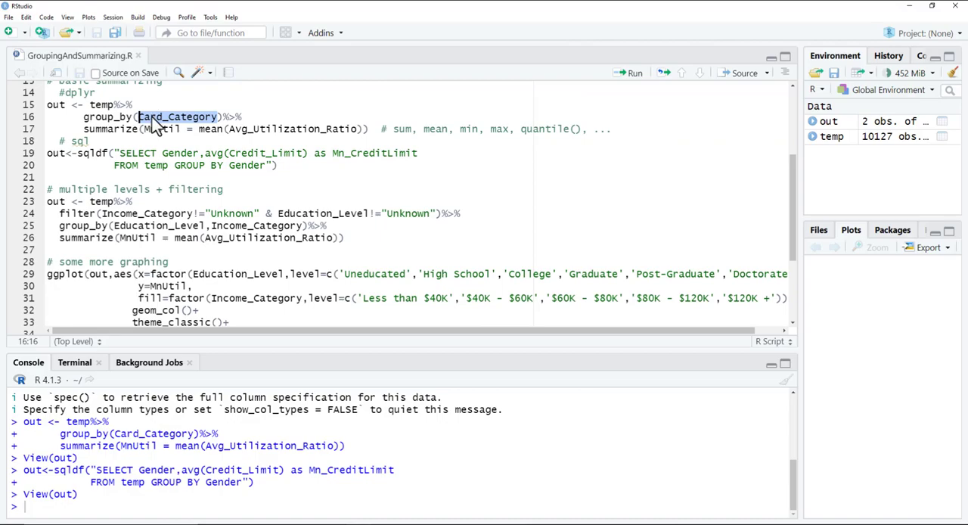
{"action": "scroll", "coordinate": [116, 242], "scroll_direction": "down", "scroll_amount": 3}
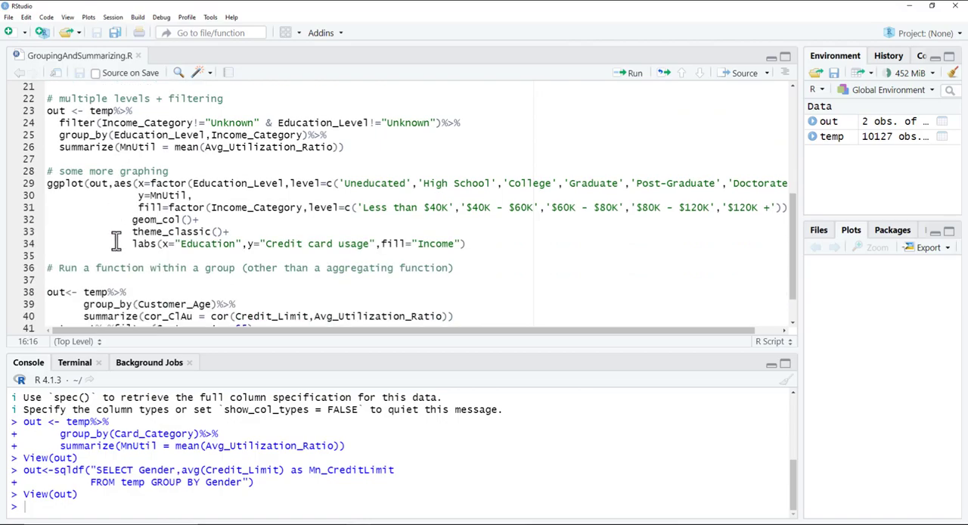
{"action": "double_click", "coordinate": [146, 135]}
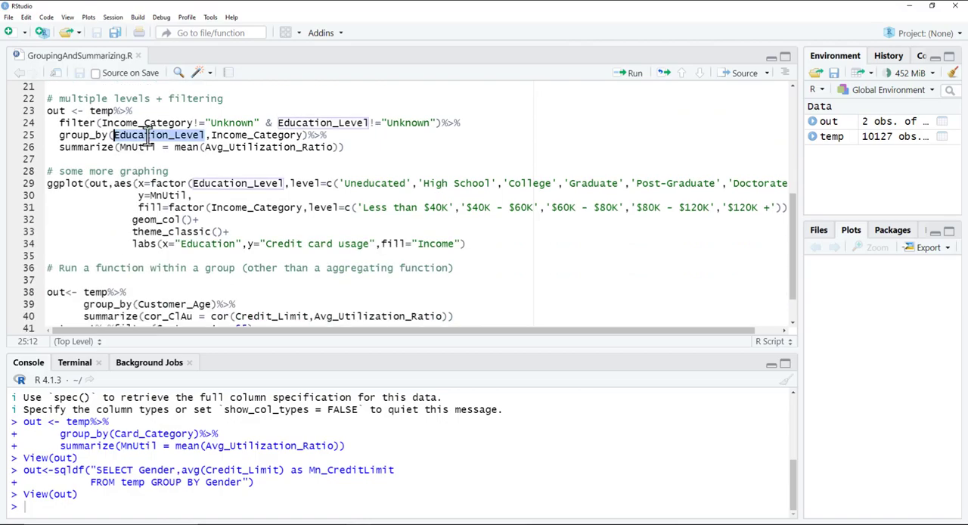
{"action": "double_click", "coordinate": [242, 135]}
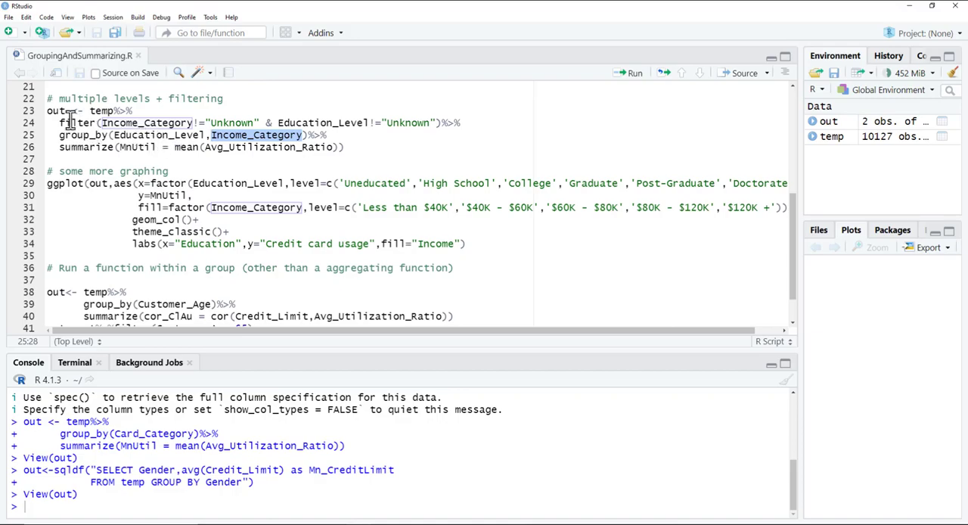
{"action": "double_click", "coordinate": [149, 135]}
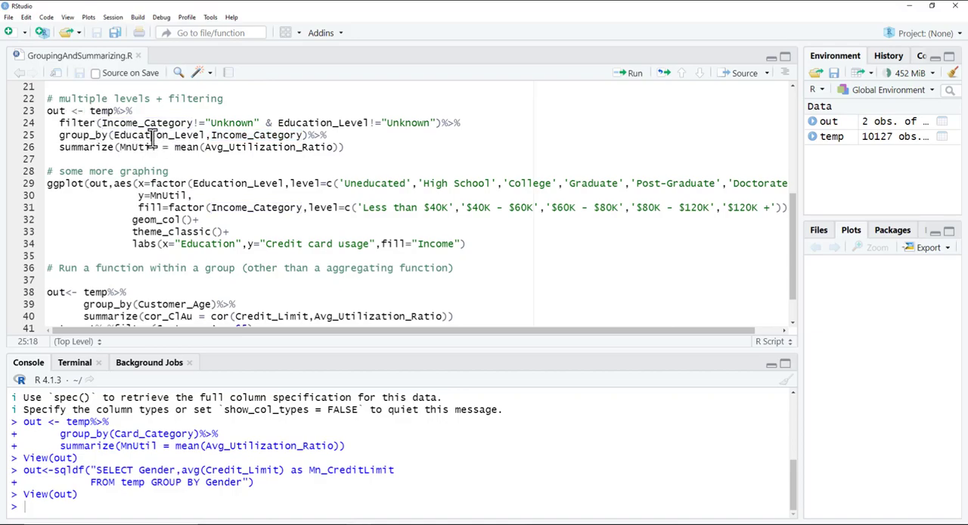
{"action": "double_click", "coordinate": [274, 135]}
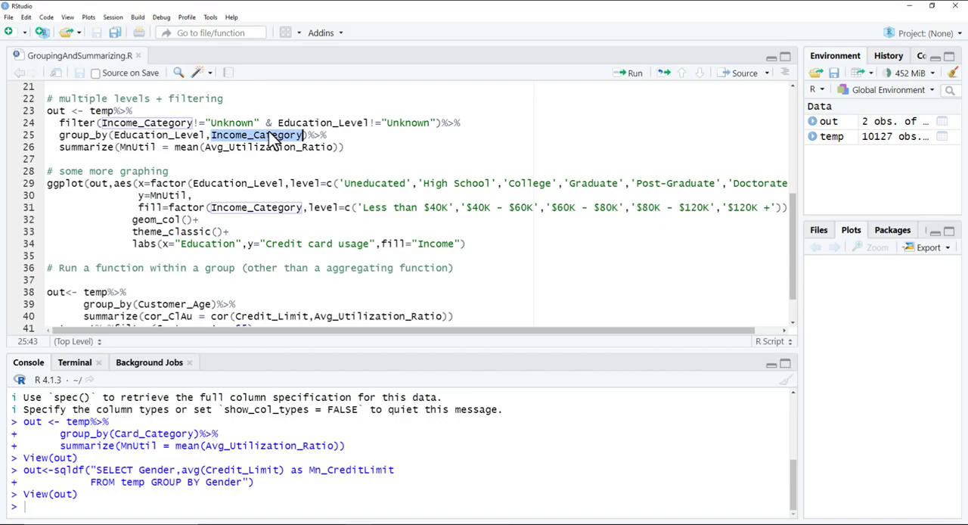
{"action": "double_click", "coordinate": [232, 124]}
{"action": "double_click", "coordinate": [399, 123]}
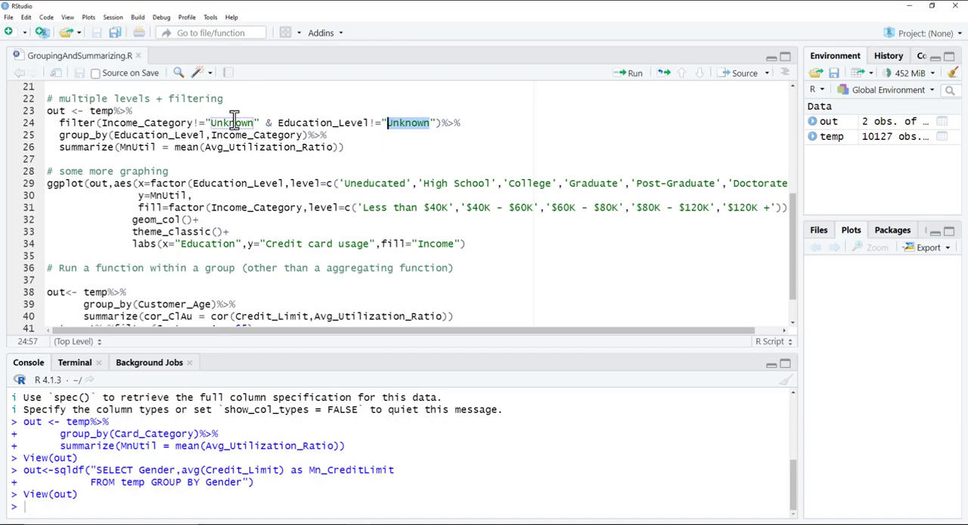
Step: Run the filtered dplyr block averaging Avg_Utilization_Ratio by Education_Level and Income_Category, and review the out table before closing it
{"action": "left_click_drag", "start_coordinate": [355, 147], "coordinate": [47, 112]}
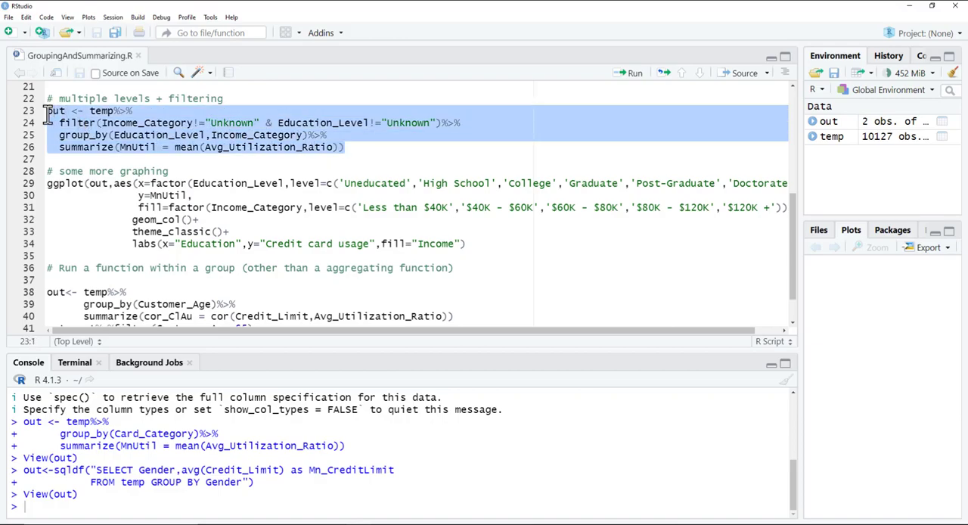
{"action": "left_click", "coordinate": [632, 72]}
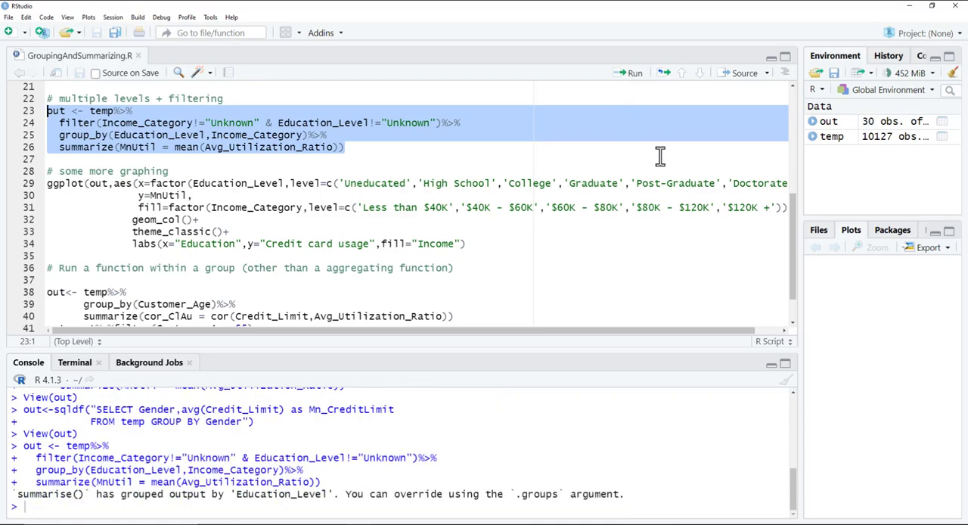
{"action": "left_click", "coordinate": [870, 126]}
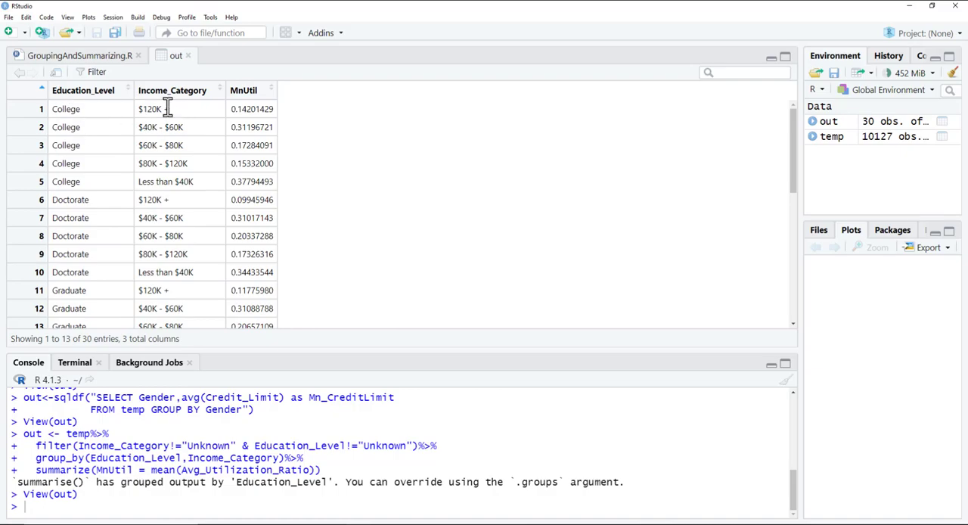
{"action": "left_click_drag", "start_coordinate": [231, 109], "coordinate": [277, 110]}
{"action": "left_click", "coordinate": [188, 55]}
Step: Examine the ggplot call's out data source and its aes mappings of factor(Education_Level) to x and MnUtil to y
{"action": "scroll", "coordinate": [201, 151], "scroll_direction": "down", "scroll_amount": 2}
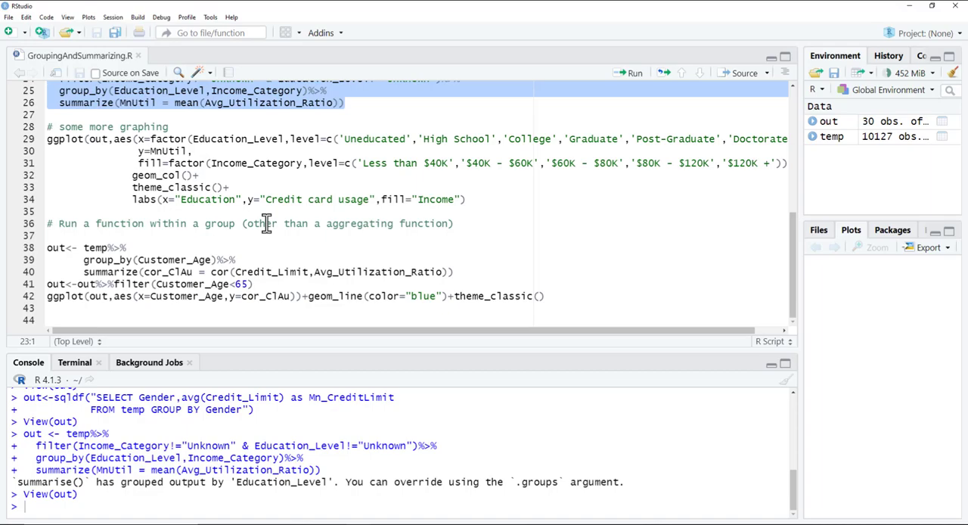
{"action": "left_click", "coordinate": [102, 141]}
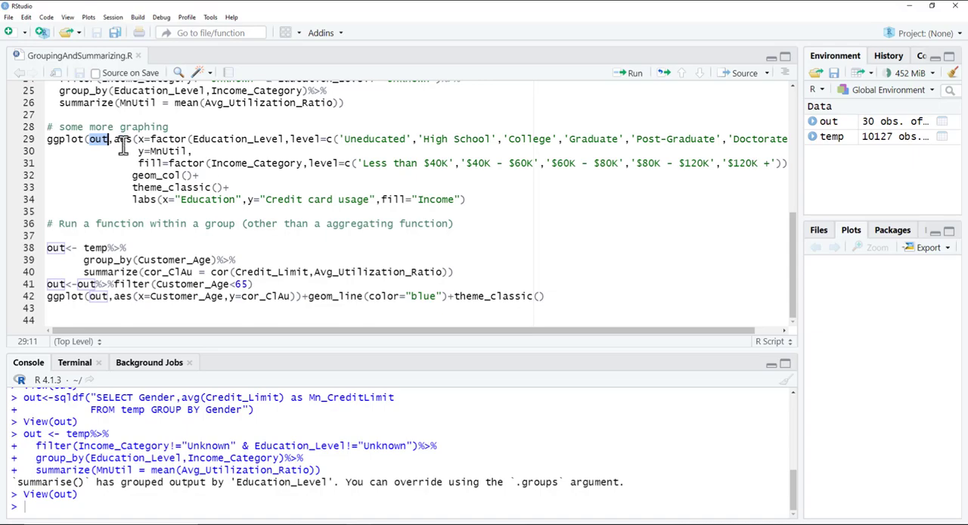
{"action": "left_click_drag", "start_coordinate": [114, 140], "coordinate": [142, 139]}
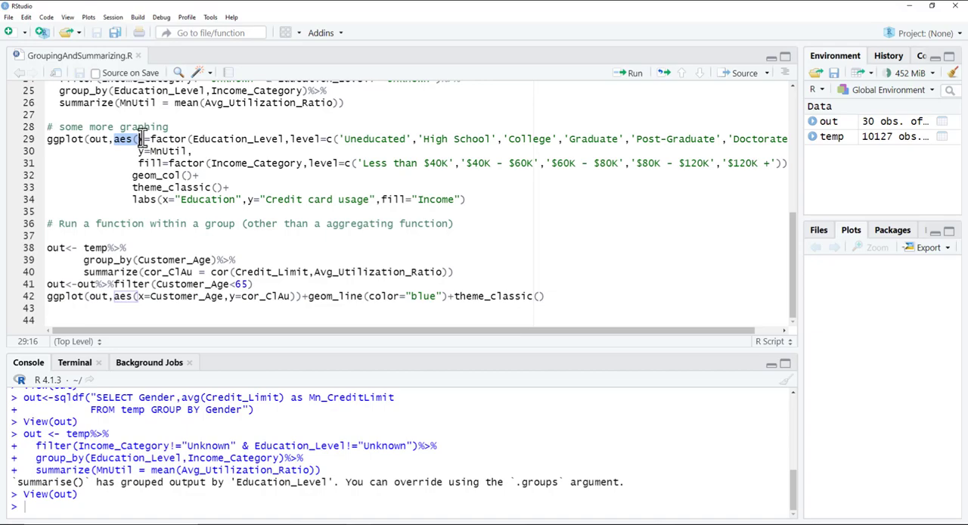
{"action": "left_click", "coordinate": [152, 141]}
{"action": "double_click", "coordinate": [155, 140]}
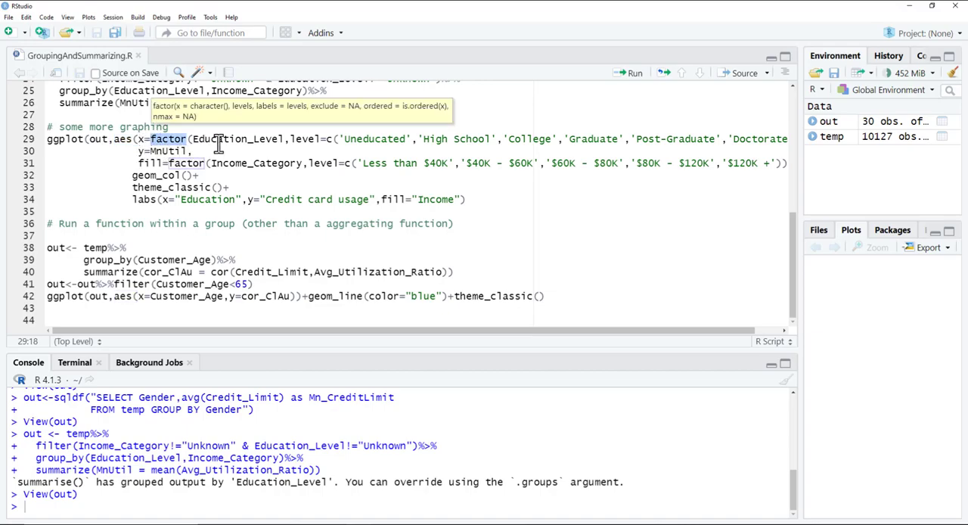
{"action": "double_click", "coordinate": [219, 141]}
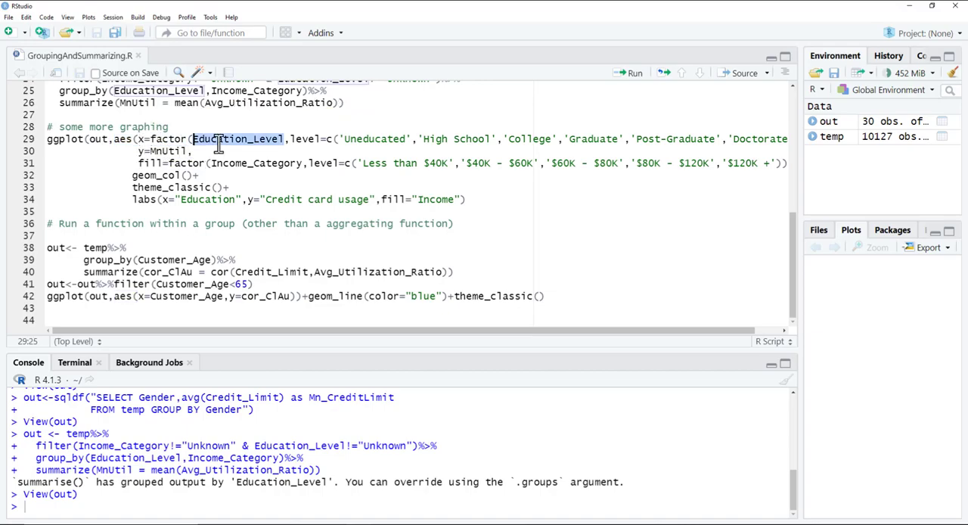
{"action": "double_click", "coordinate": [166, 152]}
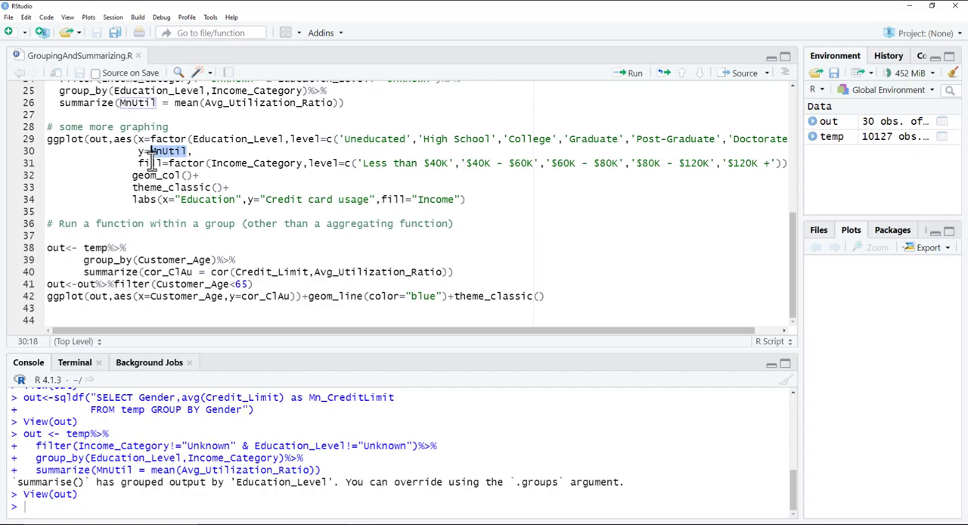
Step: Examine the ggplot fill mapping to Income_Category and compare it with the Education_Level variable on the x axis
{"action": "double_click", "coordinate": [258, 162]}
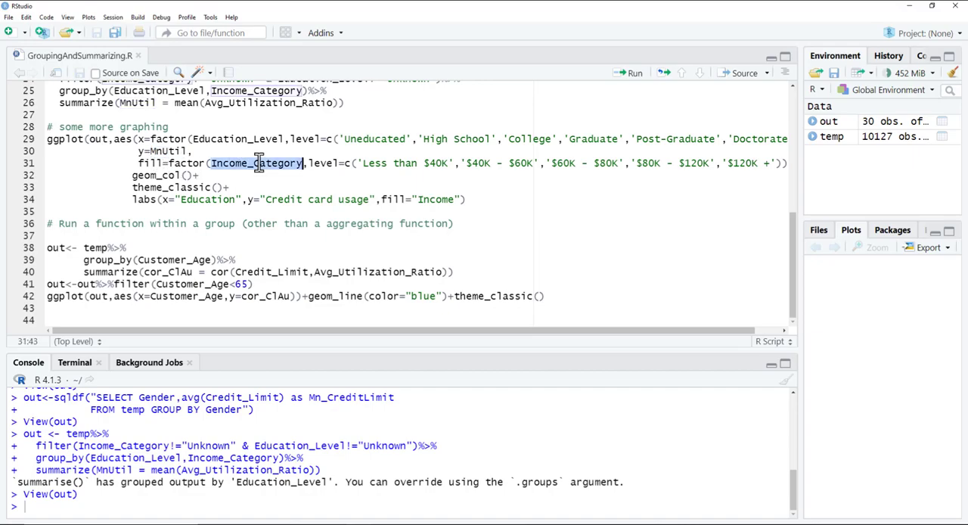
{"action": "double_click", "coordinate": [154, 163]}
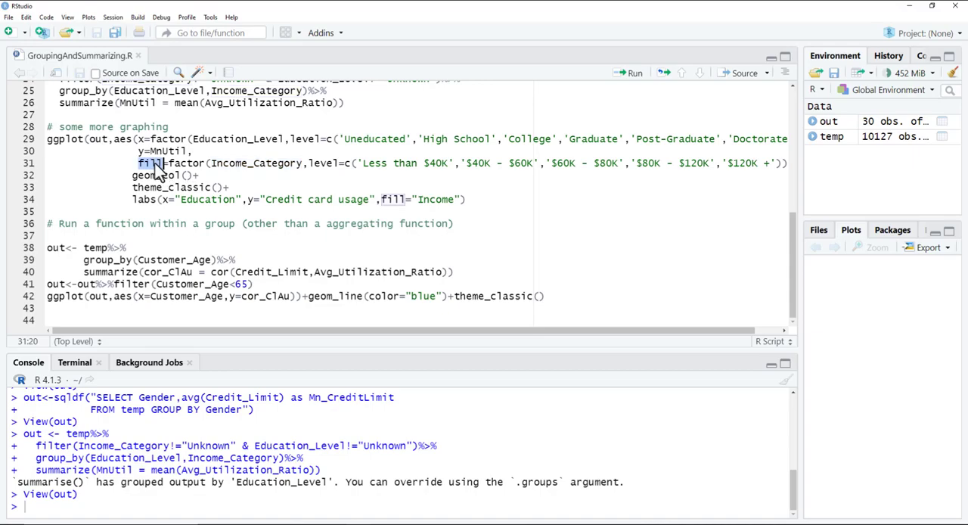
{"action": "double_click", "coordinate": [274, 162]}
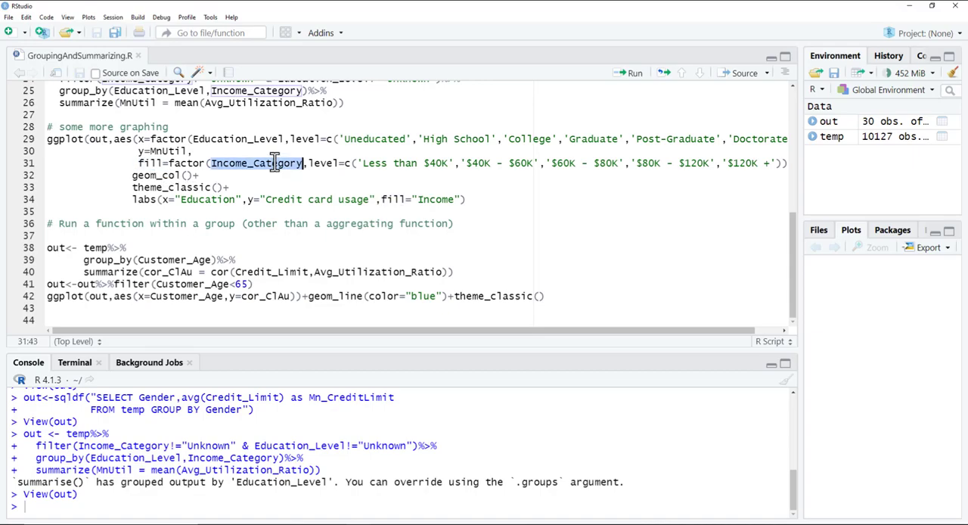
{"action": "double_click", "coordinate": [216, 137]}
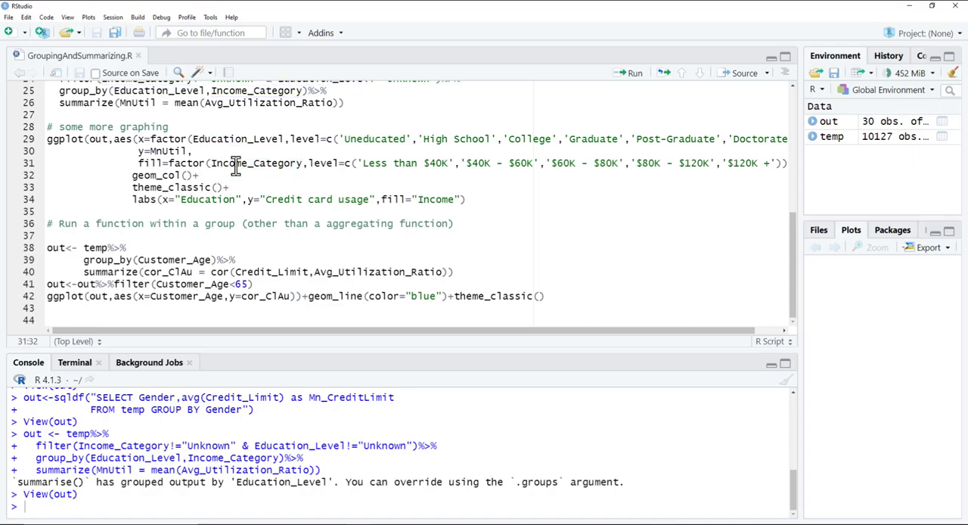
{"action": "double_click", "coordinate": [234, 163]}
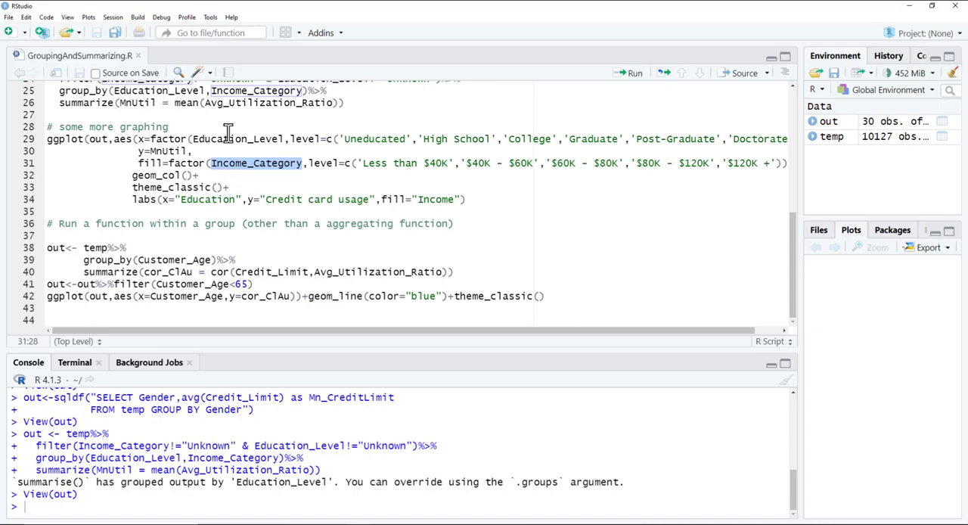
{"action": "double_click", "coordinate": [230, 139]}
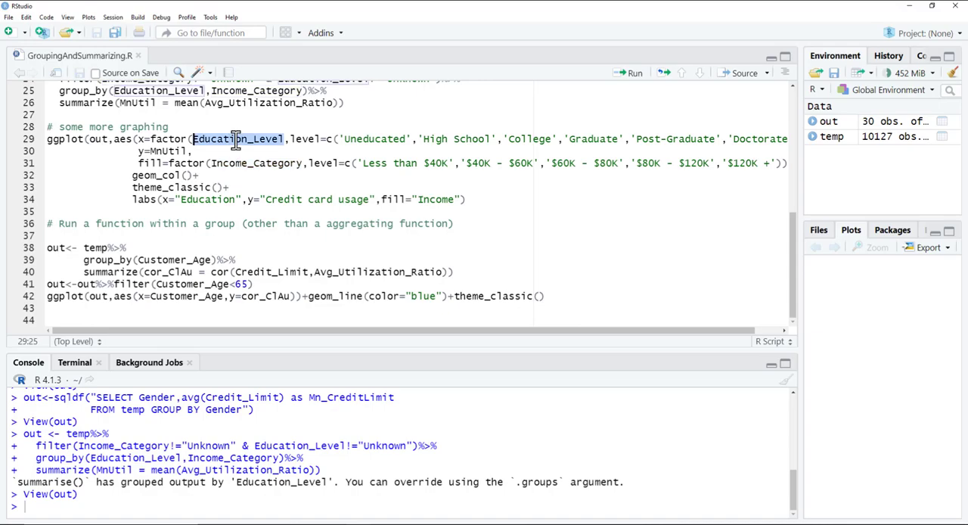
Step: Examine the factor call on Education_Level and its full level order from 'Uneducated' through 'Doctorate'
{"action": "double_click", "coordinate": [182, 139]}
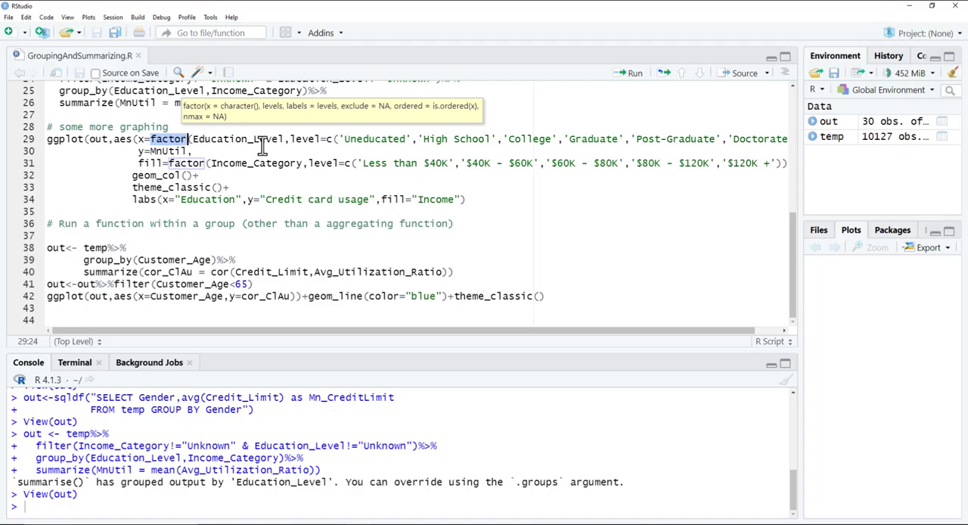
{"action": "left_click_drag", "start_coordinate": [193, 141], "coordinate": [283, 140]}
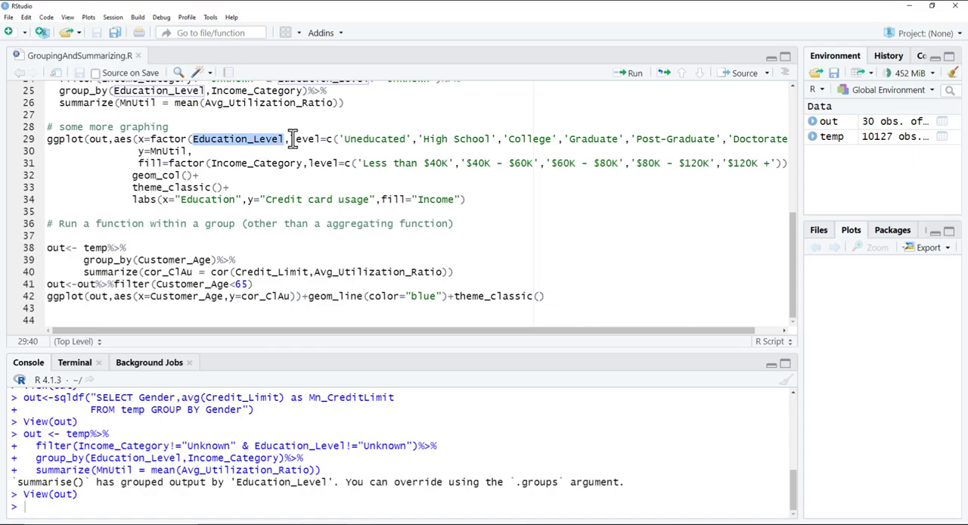
{"action": "double_click", "coordinate": [372, 140]}
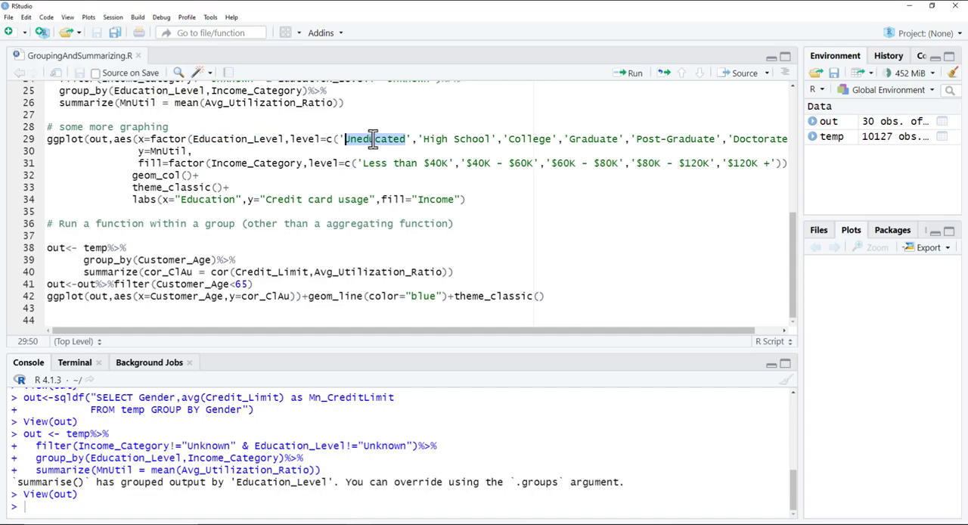
{"action": "double_click", "coordinate": [444, 139]}
{"action": "double_click", "coordinate": [514, 140]}
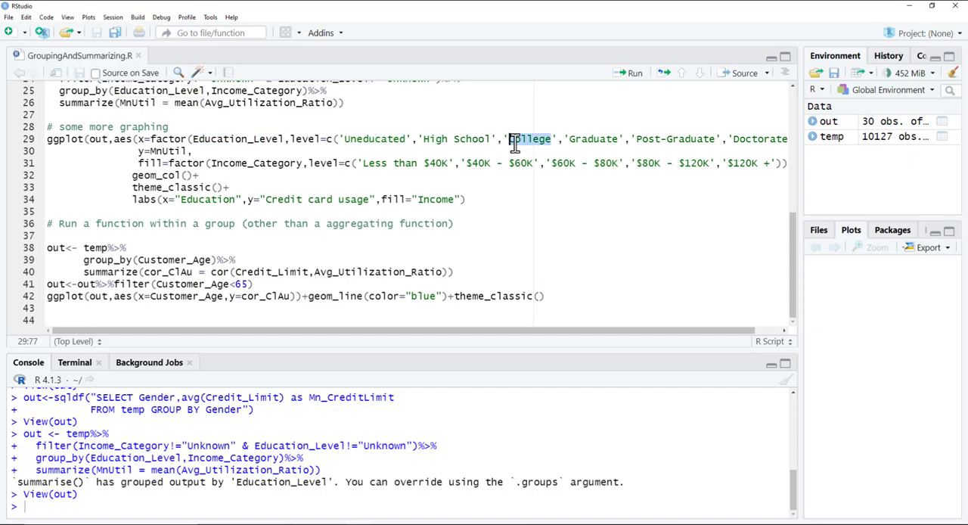
{"action": "double_click", "coordinate": [592, 140]}
{"action": "double_click", "coordinate": [671, 140]}
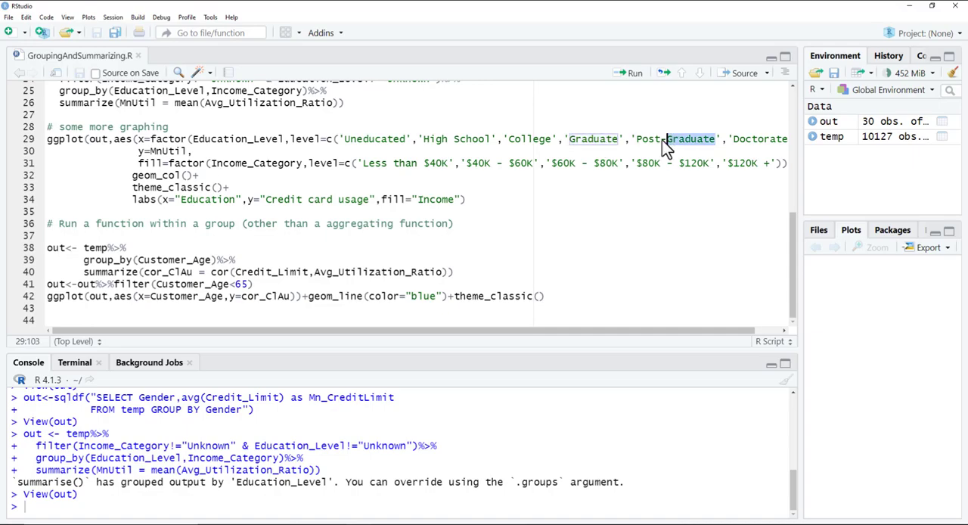
{"action": "double_click", "coordinate": [597, 139]}
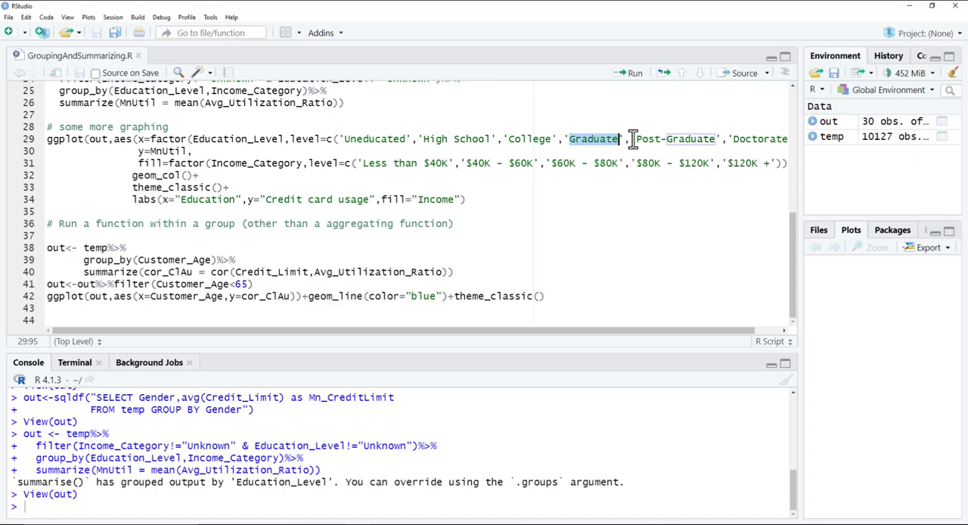
{"action": "left_click_drag", "start_coordinate": [522, 331], "coordinate": [547, 331]}
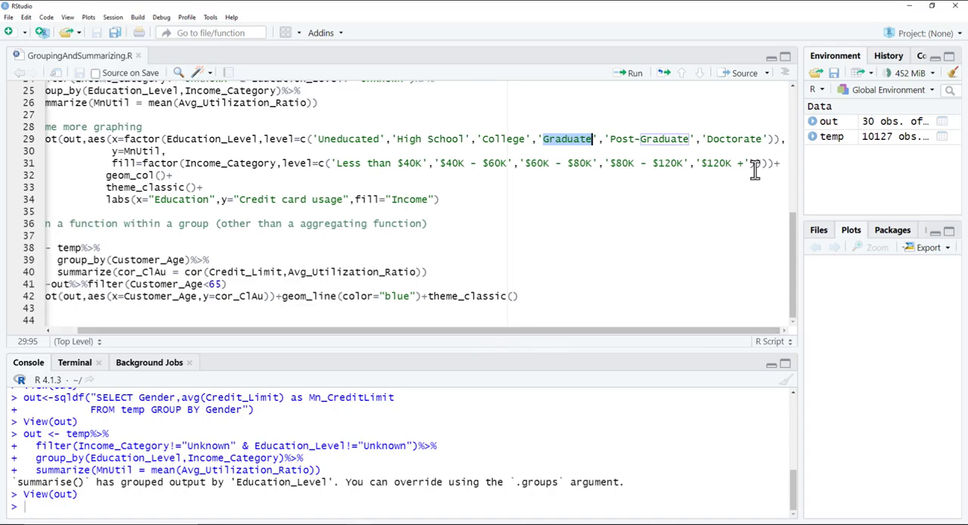
{"action": "left_click_drag", "start_coordinate": [272, 330], "coordinate": [247, 330]}
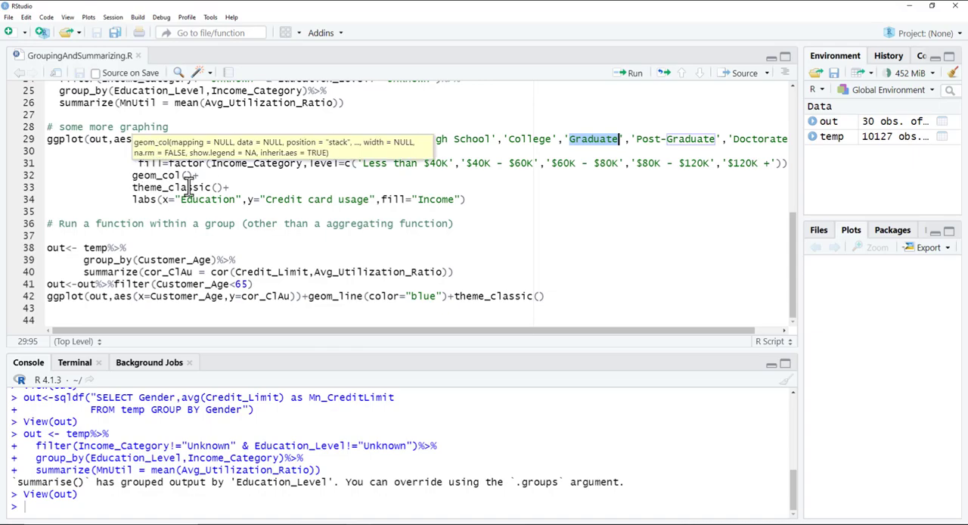
Step: Examine the geom_col layer of the ggplot call together with the MnUtil variable it draws
{"action": "left_click_drag", "start_coordinate": [208, 176], "coordinate": [125, 177]}
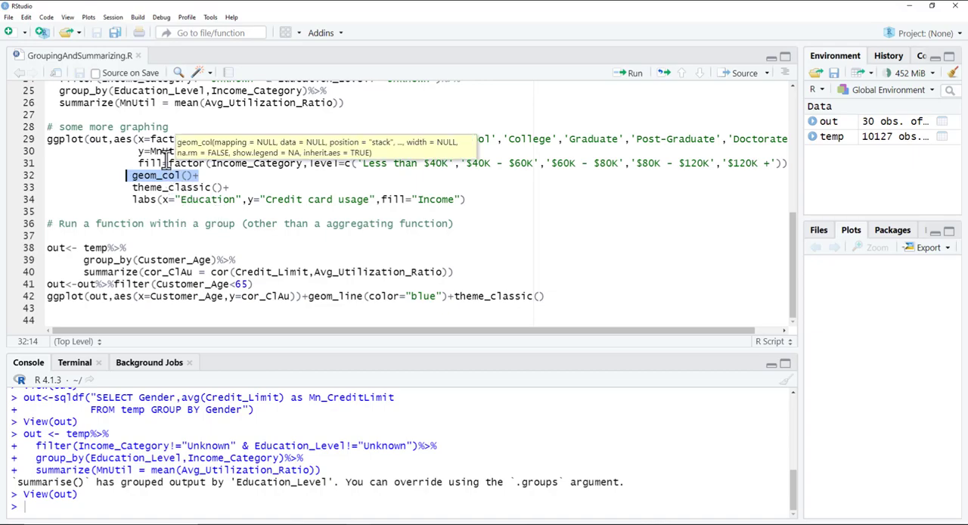
{"action": "double_click", "coordinate": [164, 151]}
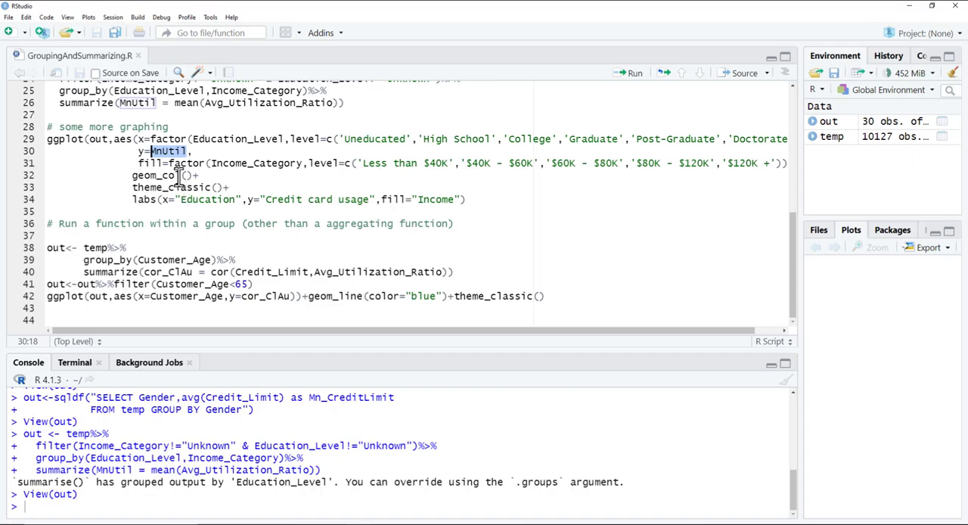
{"action": "left_click_drag", "start_coordinate": [181, 175], "coordinate": [161, 175]}
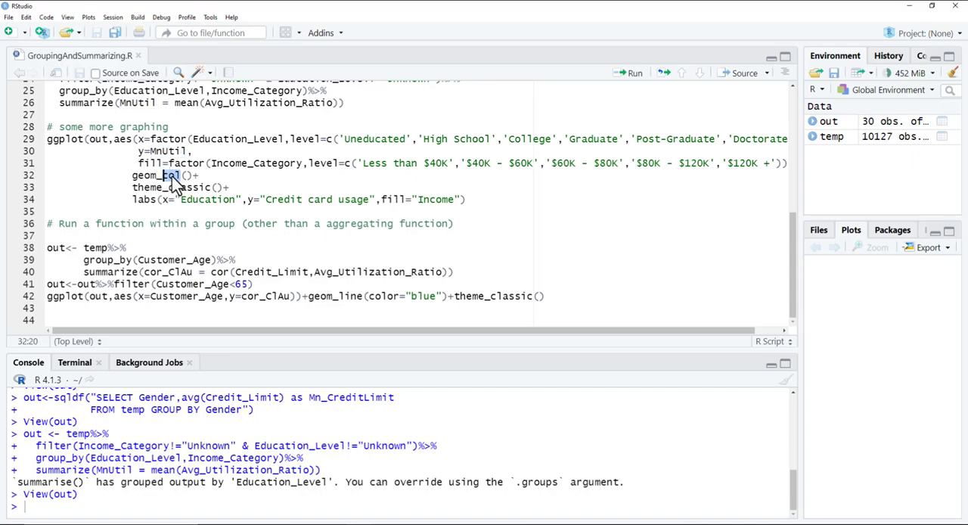
Step: Run the ggplot code for credit card usage by Education and Income, and inspect the stacked column chart enlarged
{"action": "mouse_move", "coordinate": [180, 183]}
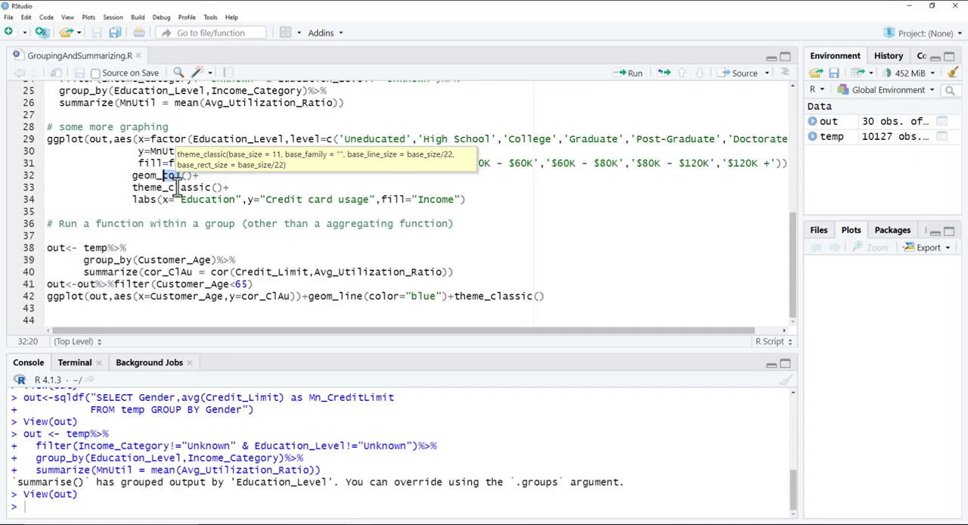
{"action": "left_click_drag", "start_coordinate": [471, 200], "coordinate": [44, 137]}
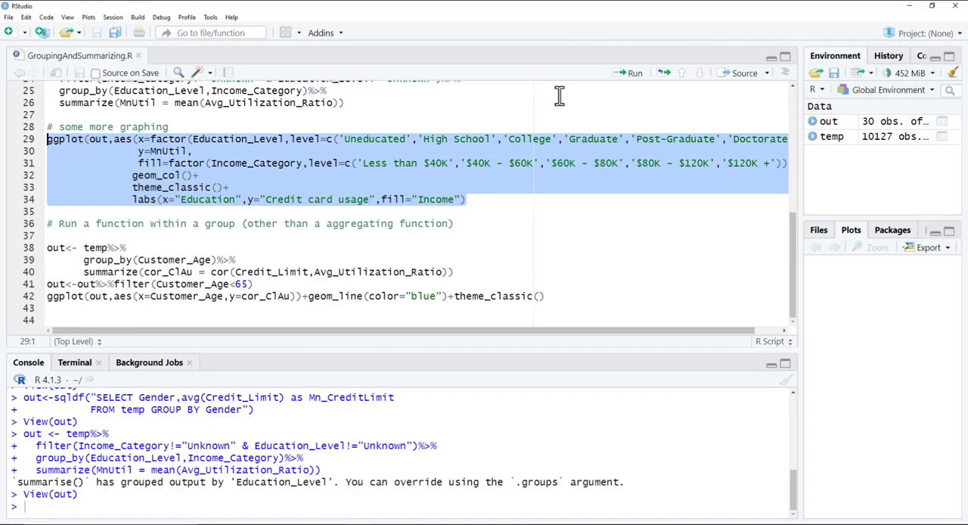
{"action": "left_click", "coordinate": [627, 73]}
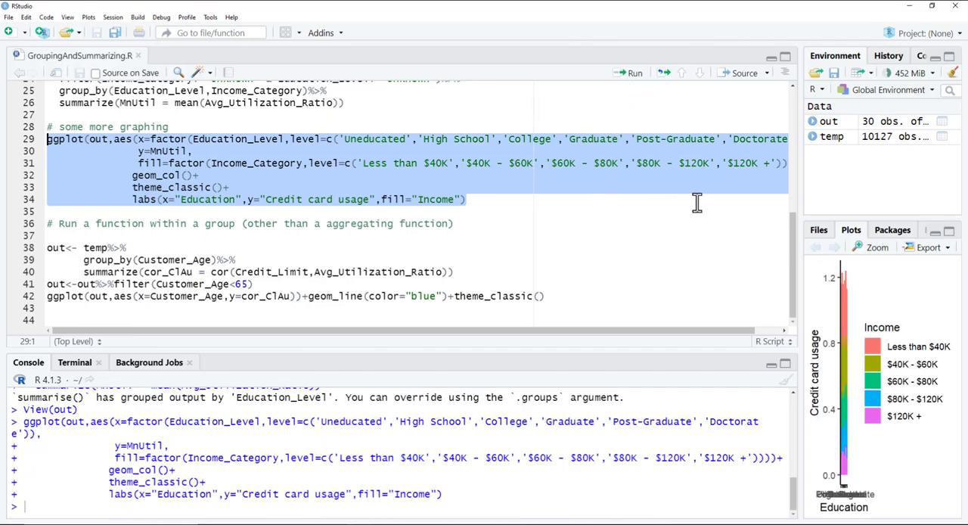
{"action": "left_click", "coordinate": [875, 250]}
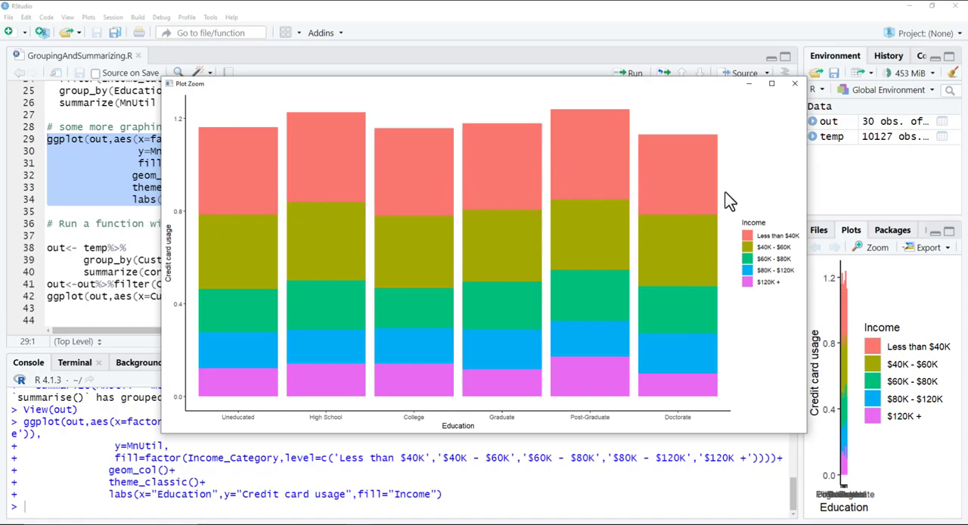
{"action": "left_click", "coordinate": [794, 84]}
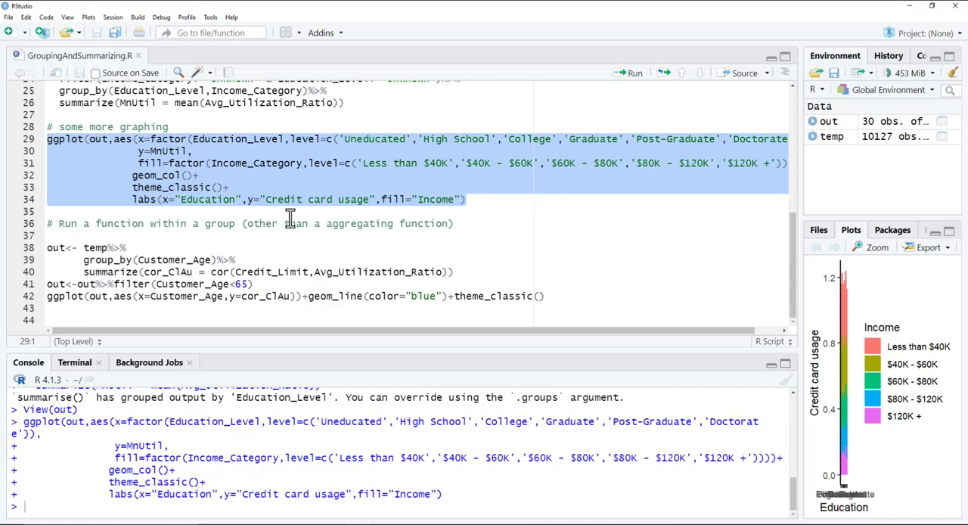
Step: Examine the cor_ClAu summary variable and the Credit_Limit and Avg_Utilization_Ratio arguments of its cor function
{"action": "scroll", "coordinate": [290, 217], "scroll_direction": "up", "scroll_amount": 1}
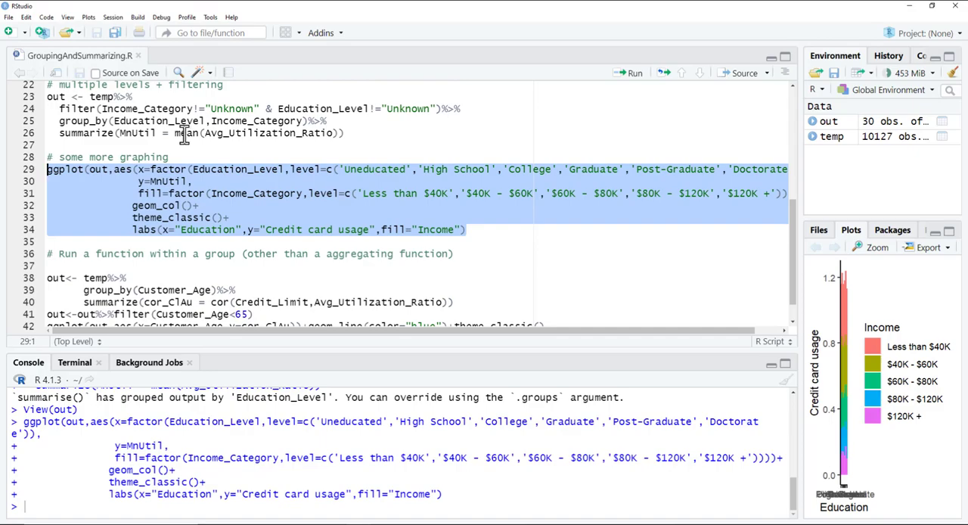
{"action": "scroll", "coordinate": [235, 208], "scroll_direction": "down", "scroll_amount": 1}
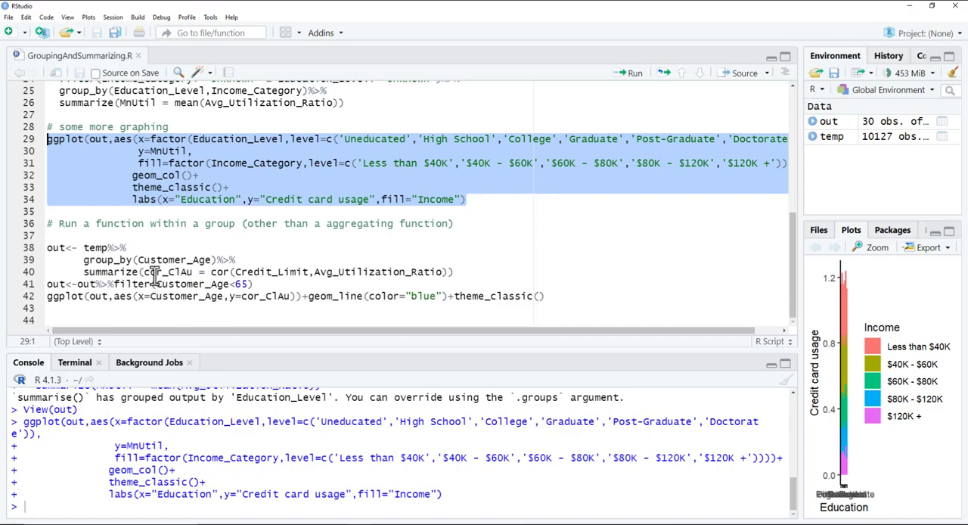
{"action": "left_click_drag", "start_coordinate": [144, 272], "coordinate": [196, 274]}
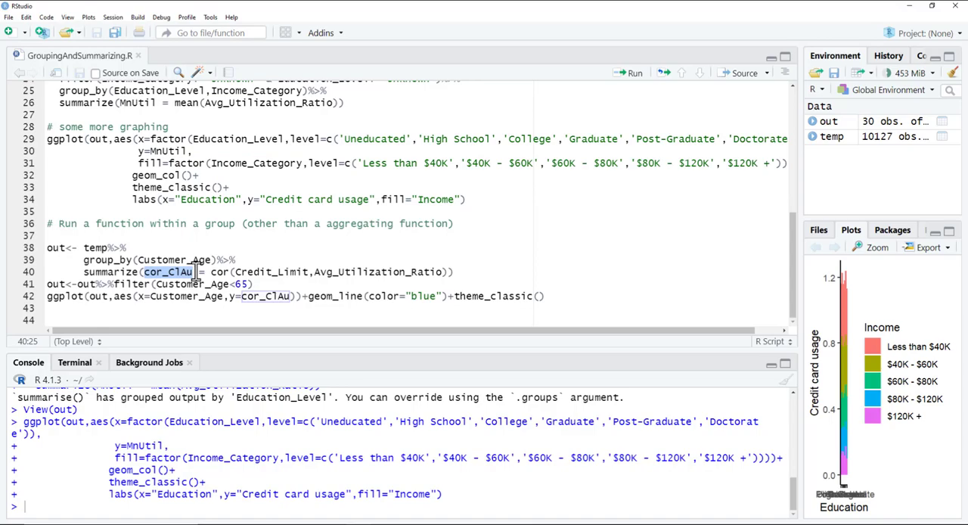
{"action": "double_click", "coordinate": [258, 273]}
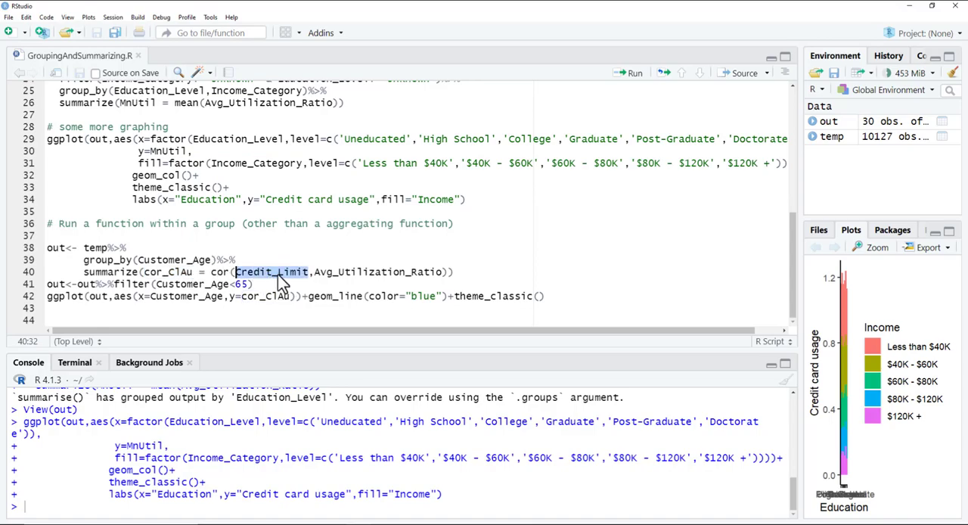
{"action": "double_click", "coordinate": [342, 273]}
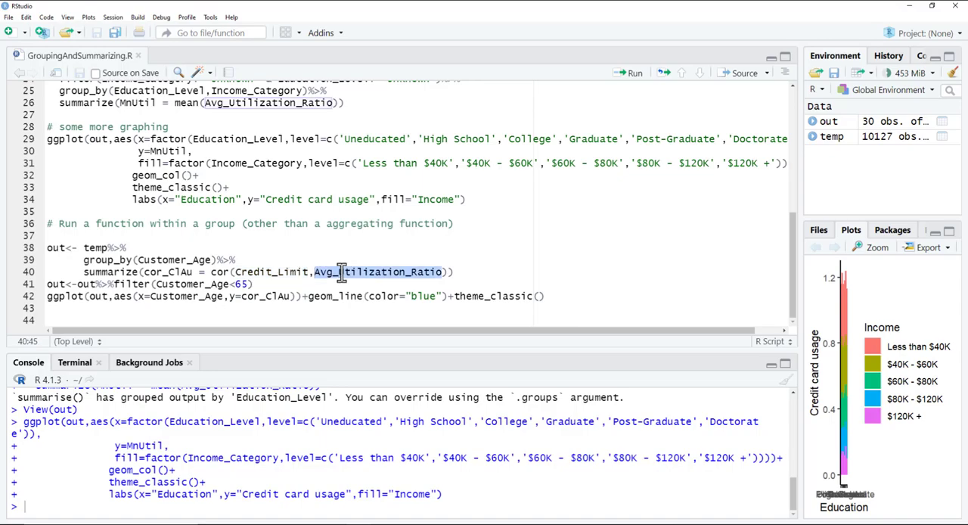
{"action": "double_click", "coordinate": [279, 273]}
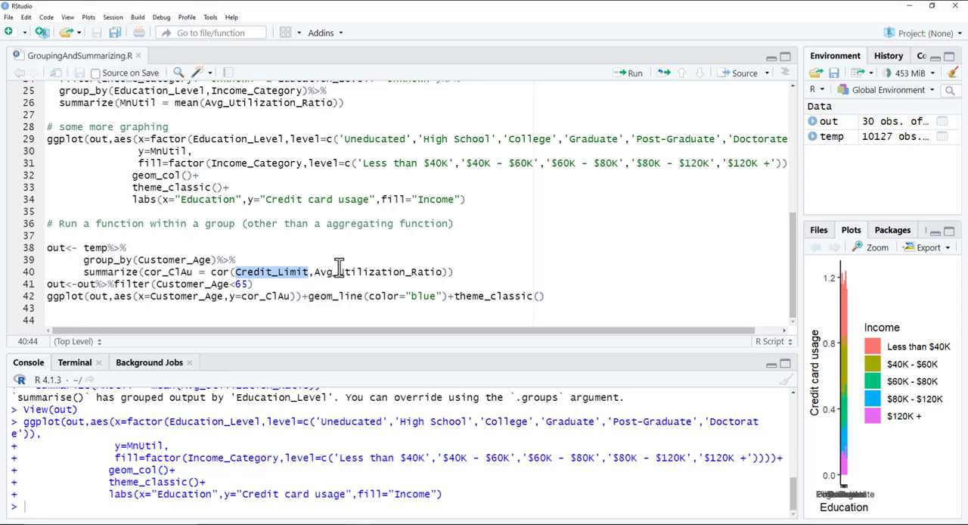
{"action": "left_click_drag", "start_coordinate": [145, 272], "coordinate": [194, 274]}
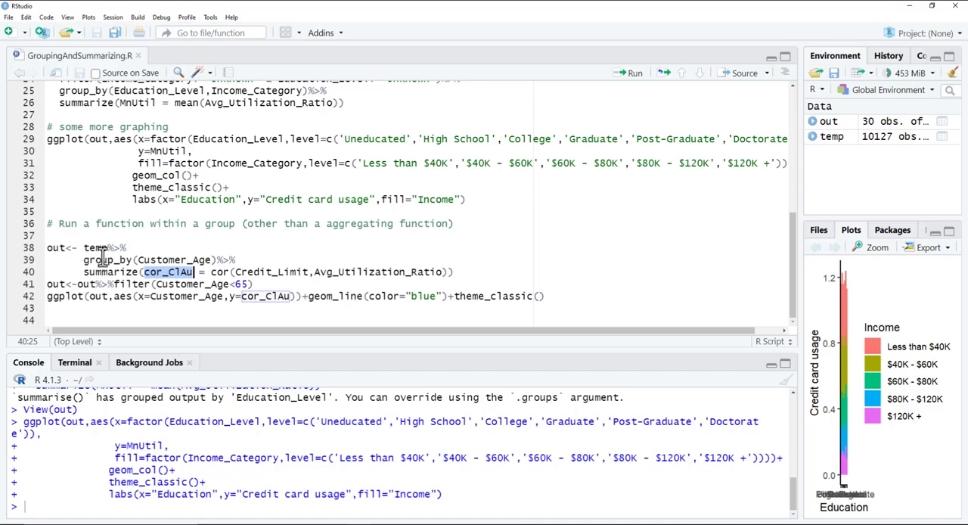
Step: Compare the summarize call of the multi-level grouping with the Customer_Age one, and examine how cor_ClAu is assigned the full cor expression
{"action": "double_click", "coordinate": [103, 102]}
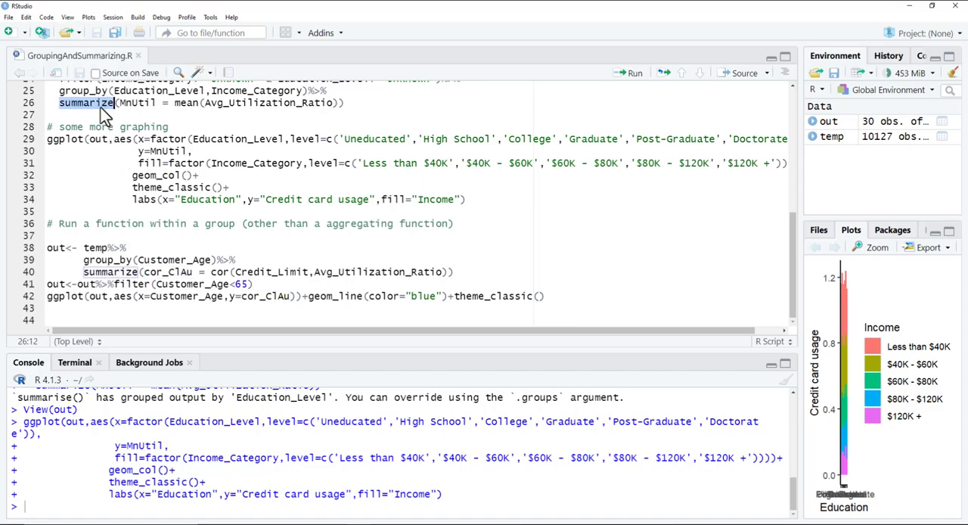
{"action": "double_click", "coordinate": [119, 273]}
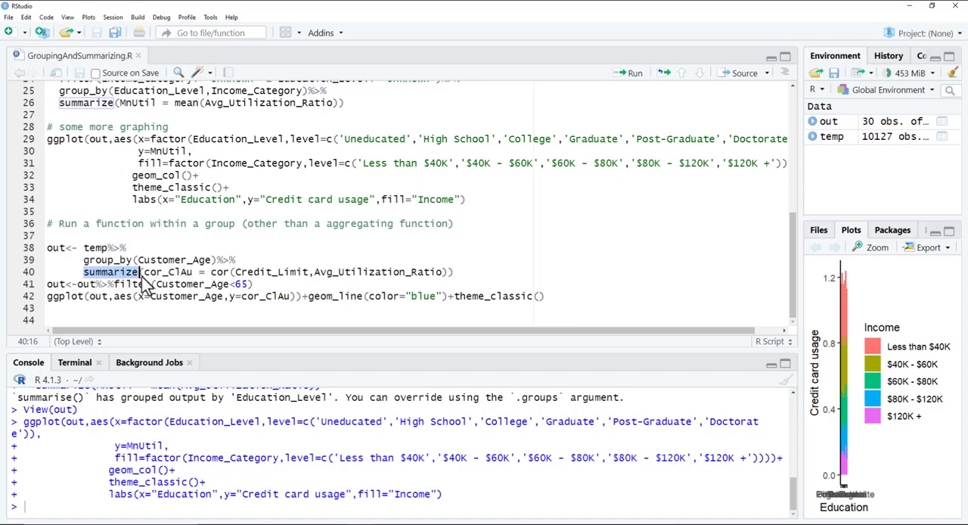
{"action": "left_click", "coordinate": [164, 272]}
{"action": "double_click", "coordinate": [164, 272]}
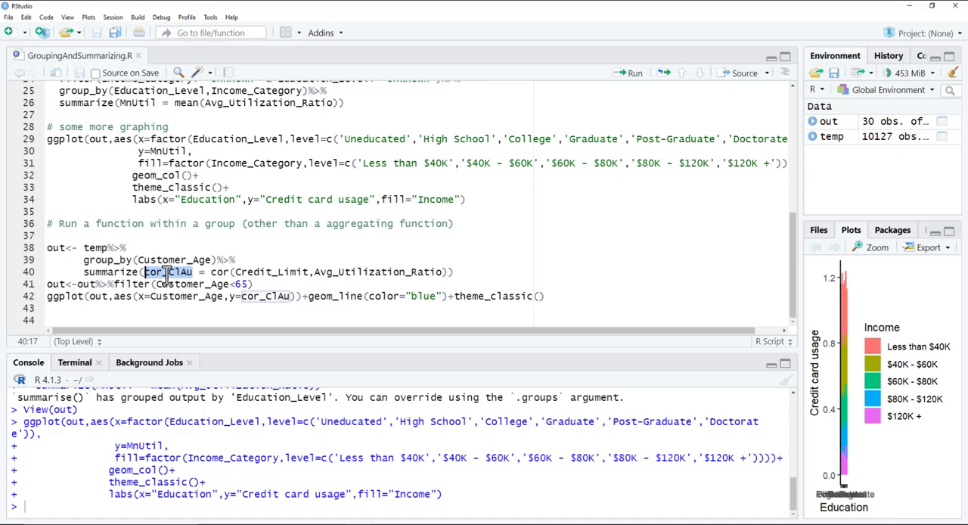
{"action": "double_click", "coordinate": [217, 272]}
{"action": "left_click_drag", "start_coordinate": [228, 272], "coordinate": [448, 273]}
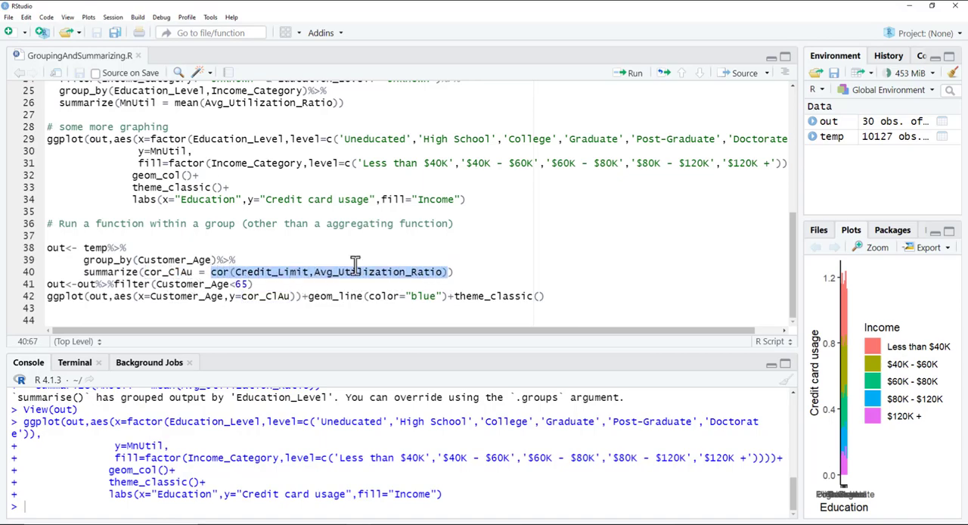
Step: Run the pipeline that groups temp by Customer_Age and summarizes the correlation of Credit_Limit and Avg_Utilization_Ratio into out
{"action": "left_click", "coordinate": [47, 248]}
{"action": "left_click_drag", "start_coordinate": [47, 248], "coordinate": [476, 274]}
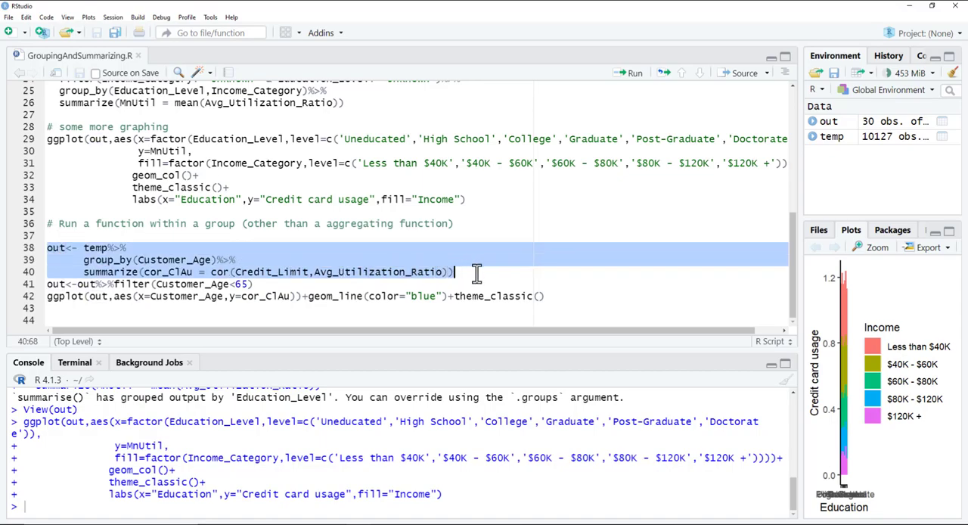
{"action": "left_click", "coordinate": [628, 73]}
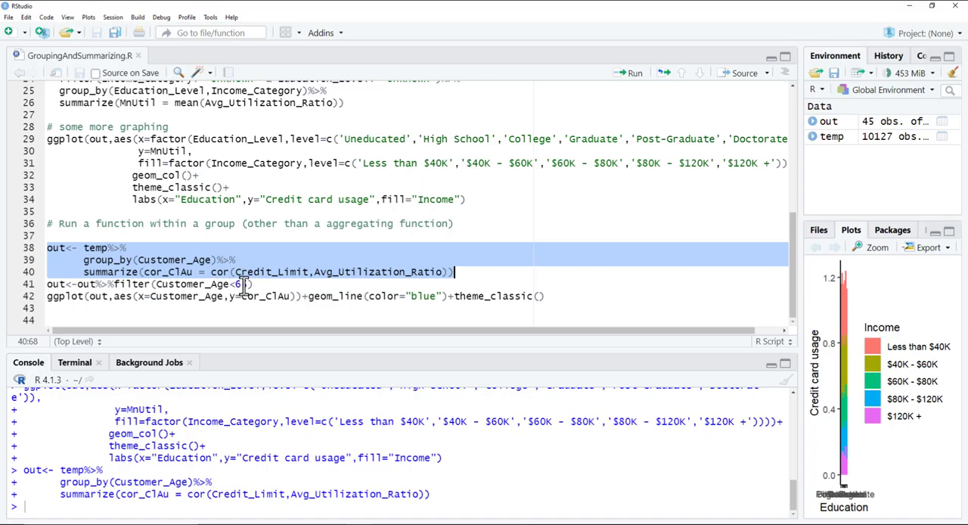
Step: Inspect the out table's correlations through the highest ages, and run the filter keeping only Customer_Age<65
{"action": "left_click_drag", "start_coordinate": [256, 285], "coordinate": [42, 284]}
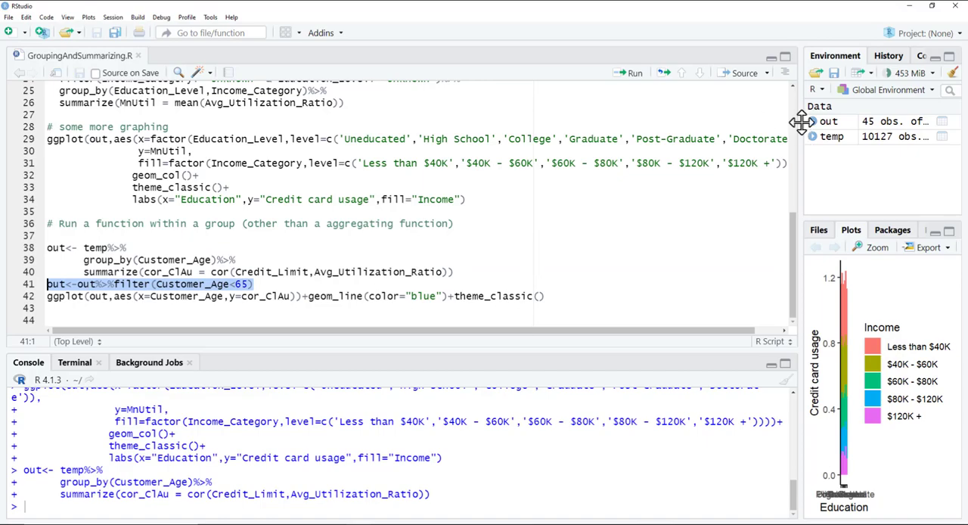
{"action": "left_click", "coordinate": [870, 128]}
{"action": "scroll", "coordinate": [388, 193], "scroll_direction": "down", "scroll_amount": 5}
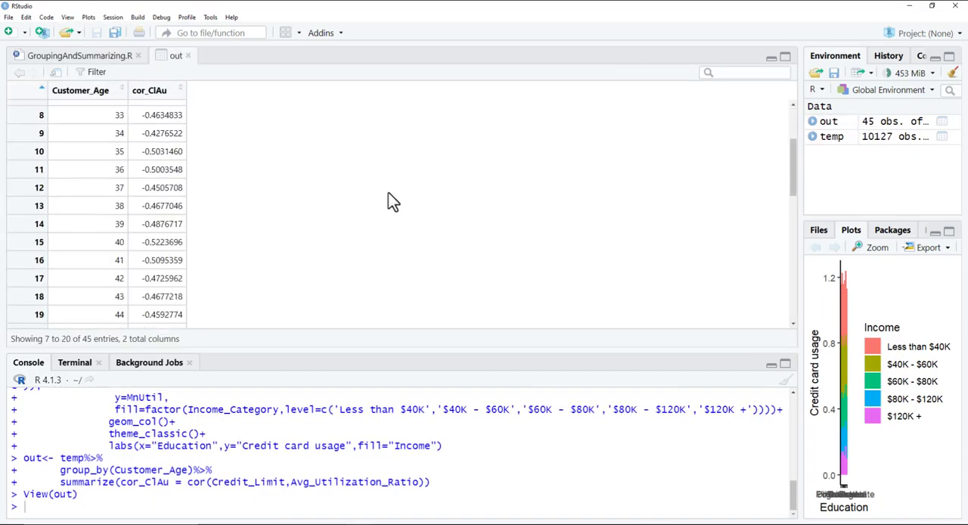
{"action": "scroll", "coordinate": [389, 193], "scroll_direction": "down", "scroll_amount": 5}
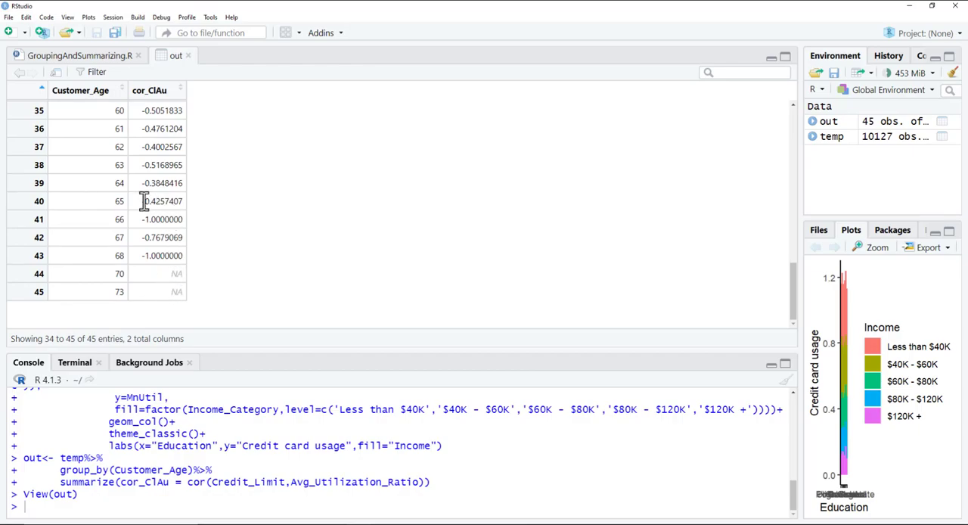
{"action": "left_click", "coordinate": [188, 56]}
{"action": "left_click", "coordinate": [635, 75]}
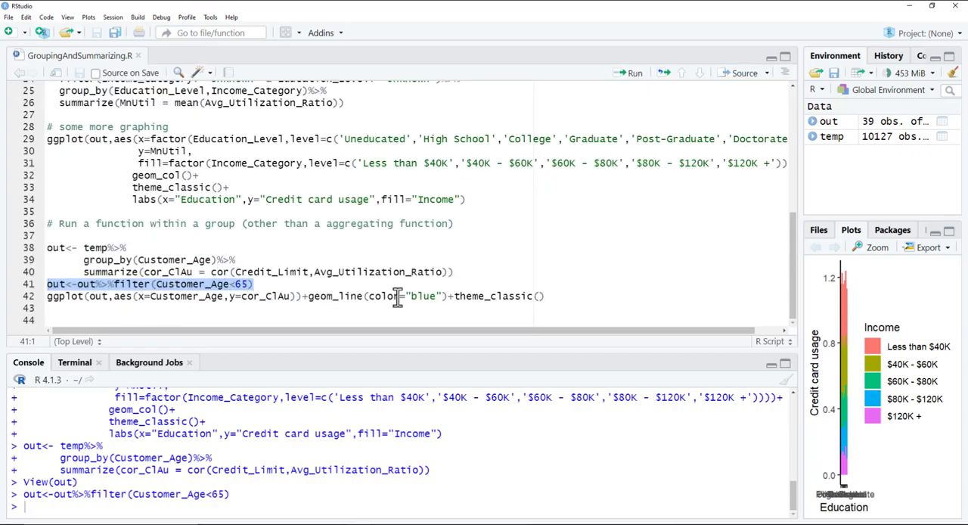
Step: Plot cor_ClAu against Customer_Age as a blue line with theme_classic, and inspect the chart enlarged
{"action": "left_click_drag", "start_coordinate": [558, 296], "coordinate": [490, 296]}
{"action": "left_click_drag", "start_coordinate": [370, 296], "coordinate": [2, 301]}
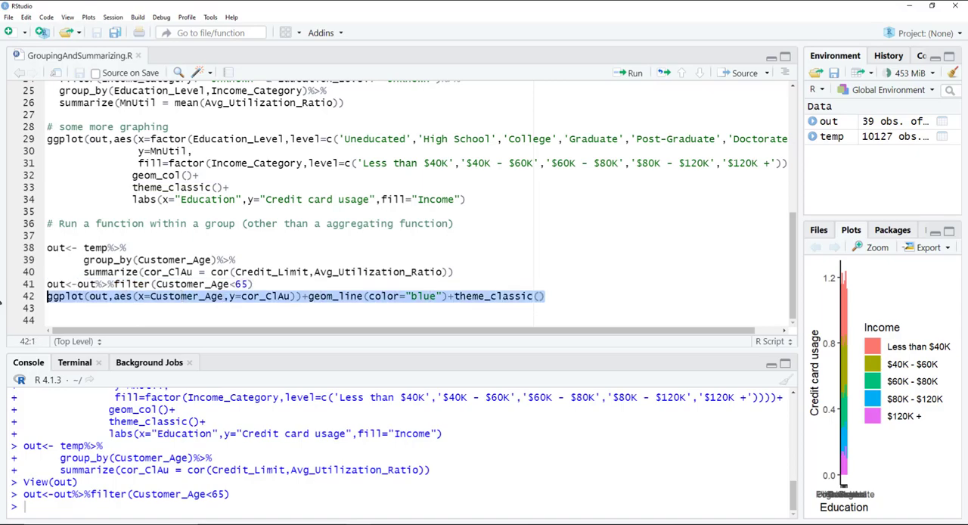
{"action": "left_click", "coordinate": [629, 74]}
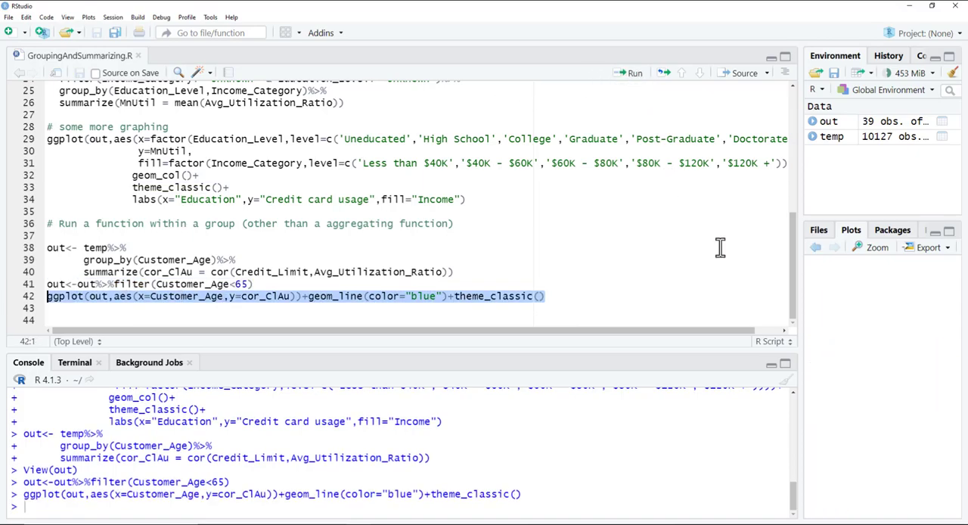
{"action": "left_click", "coordinate": [874, 247]}
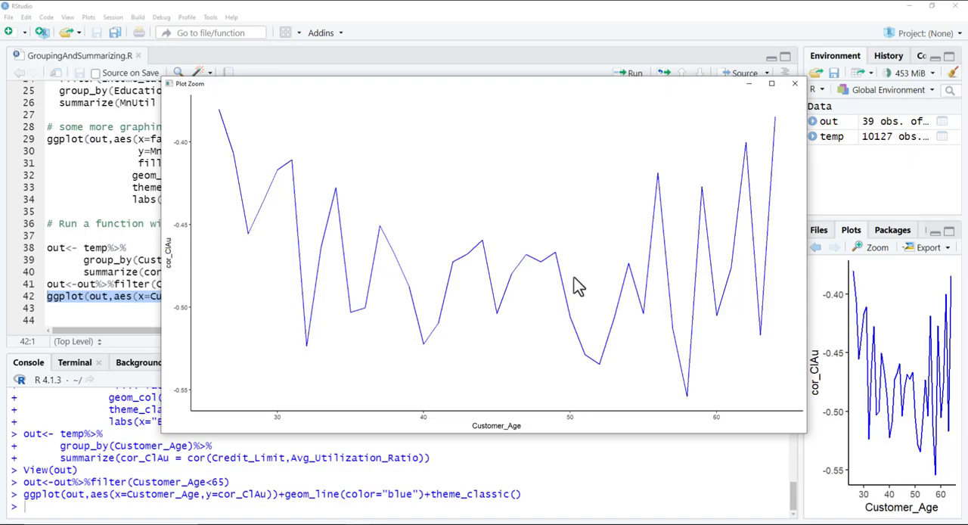
{"action": "left_click", "coordinate": [795, 83]}
Step: Review the script's earlier group_by and summarize code for the multi-level grouping by Education_Level and Income_Category, up to the basic summarizing section
{"action": "scroll", "coordinate": [254, 249], "scroll_direction": "up", "scroll_amount": 3}
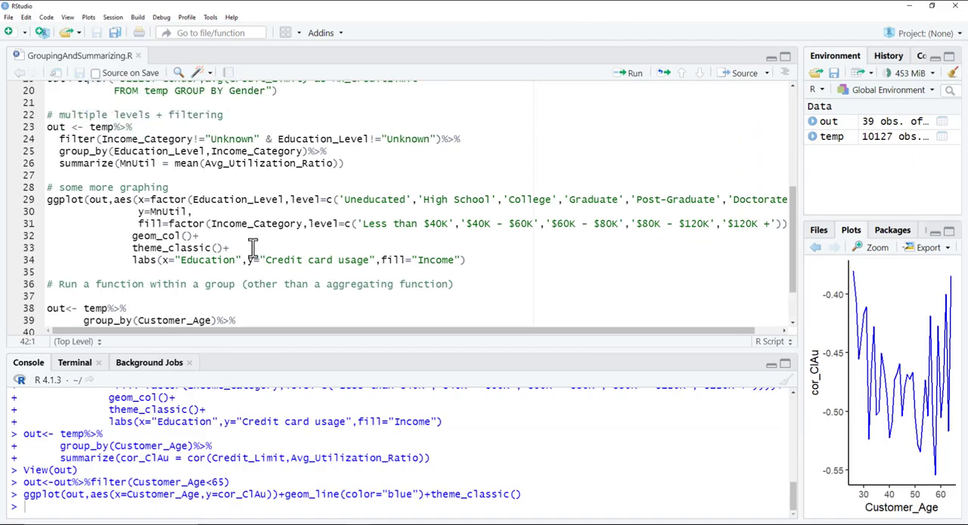
{"action": "scroll", "coordinate": [253, 247], "scroll_direction": "up", "scroll_amount": 1}
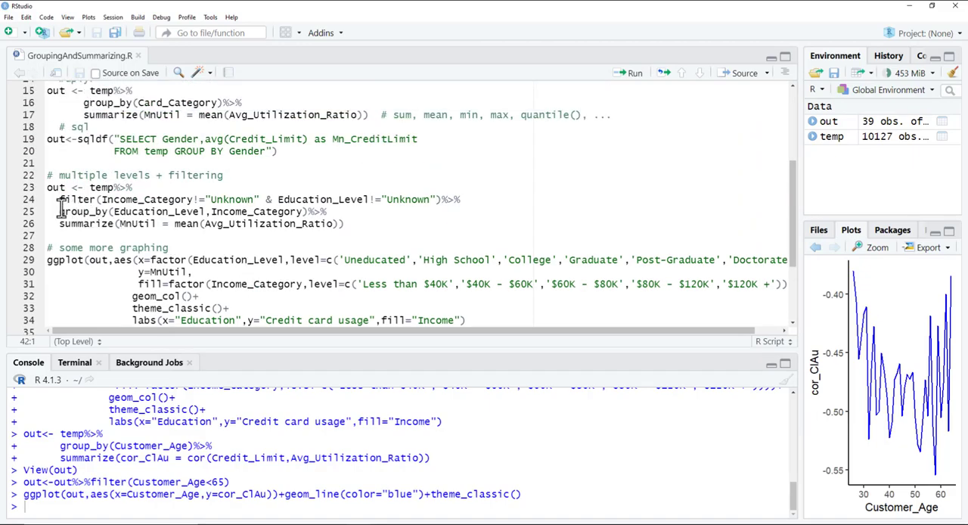
{"action": "left_click_drag", "start_coordinate": [59, 224], "coordinate": [369, 225]}
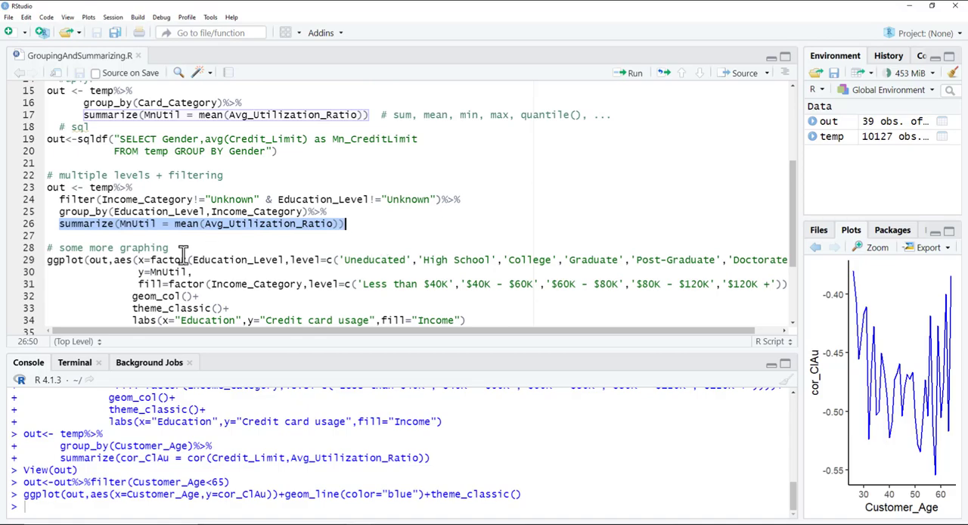
{"action": "left_click_drag", "start_coordinate": [58, 212], "coordinate": [356, 226]}
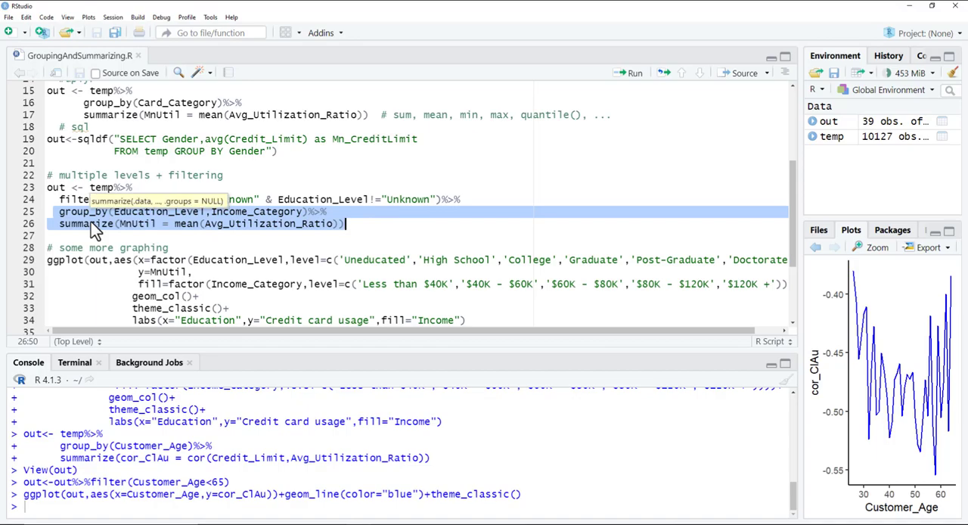
{"action": "scroll", "coordinate": [91, 221], "scroll_direction": "up", "scroll_amount": 3}
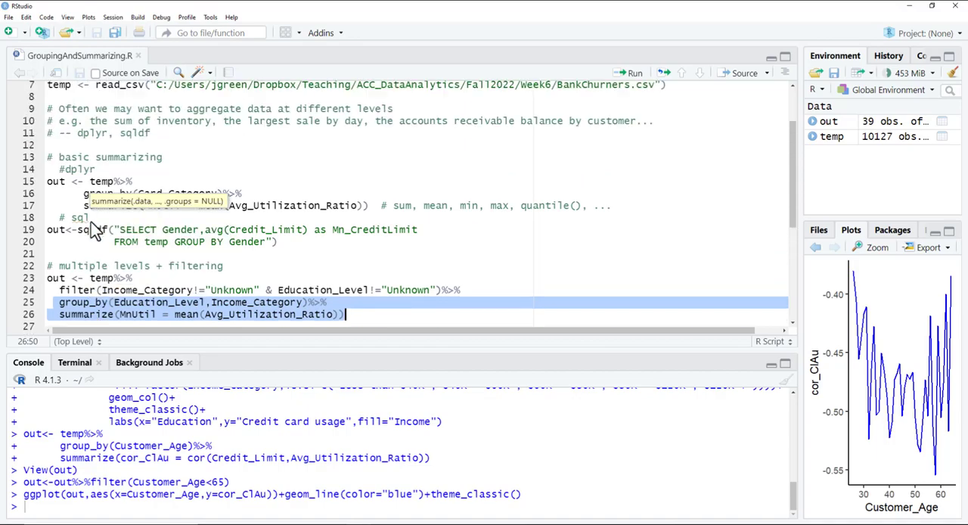